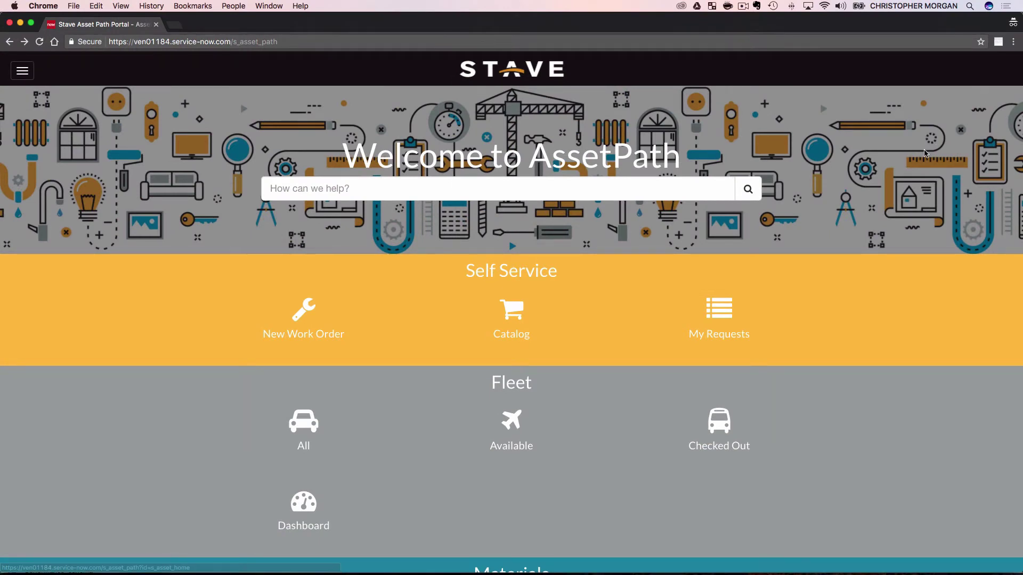
Step: Scroll through the portal home page to look over its sections
scroll(919, 154, "down", 3)
scroll(919, 155, "down", 5)
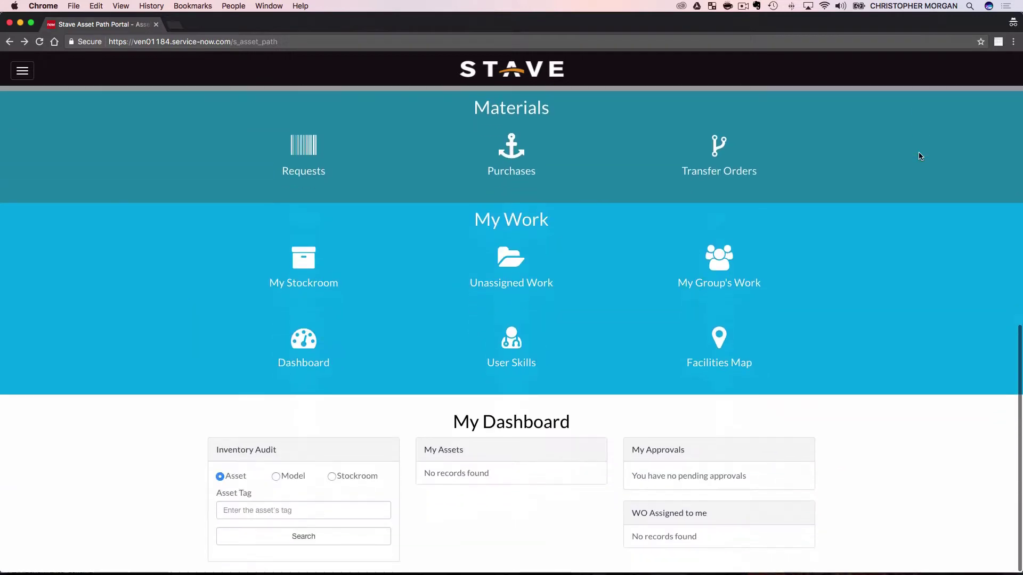
scroll(918, 156, "up", 10)
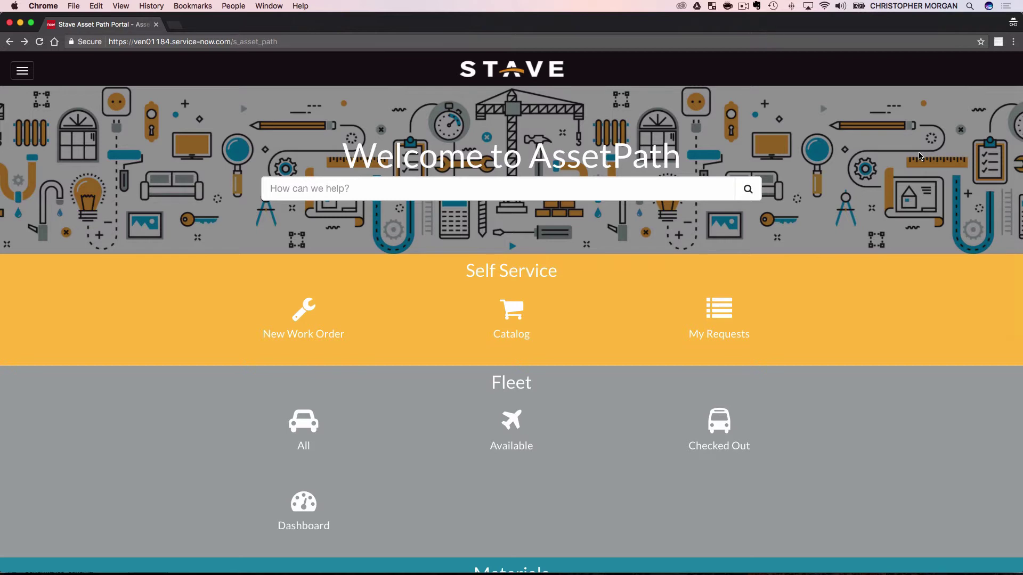
scroll(918, 156, "down", 2)
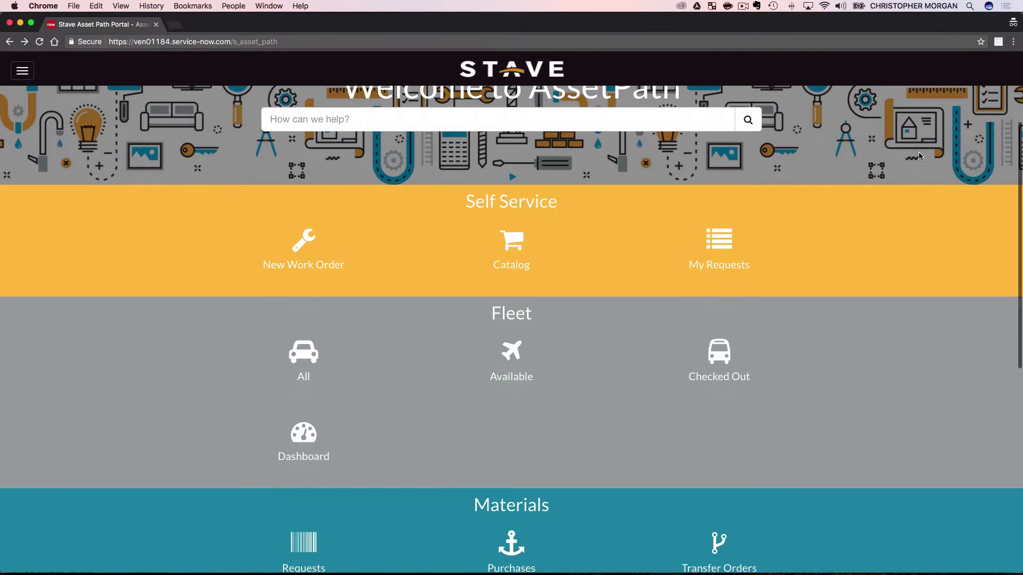
scroll(919, 156, "down", 5)
scroll(919, 156, "down", 3)
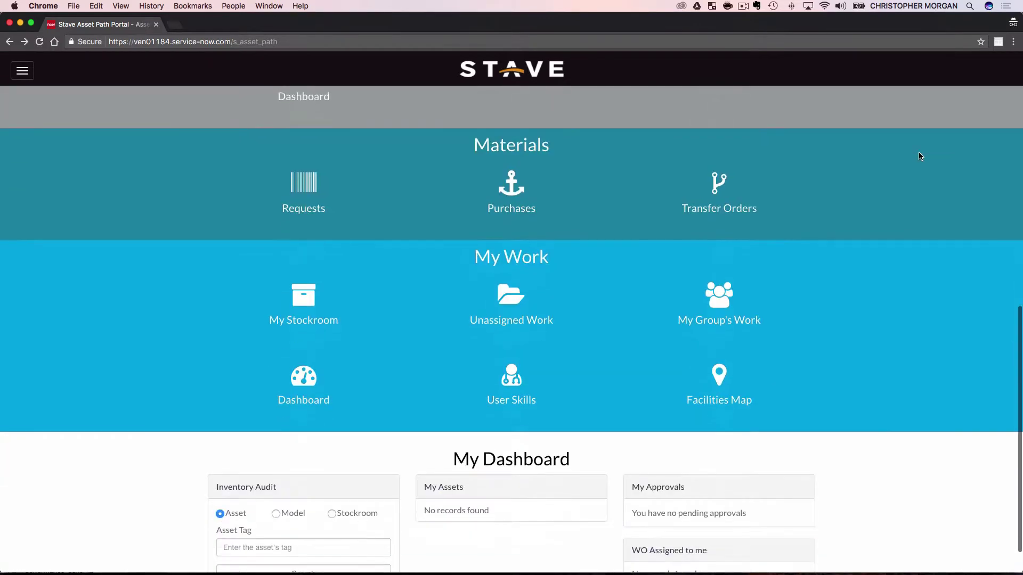
scroll(918, 156, "down", 1)
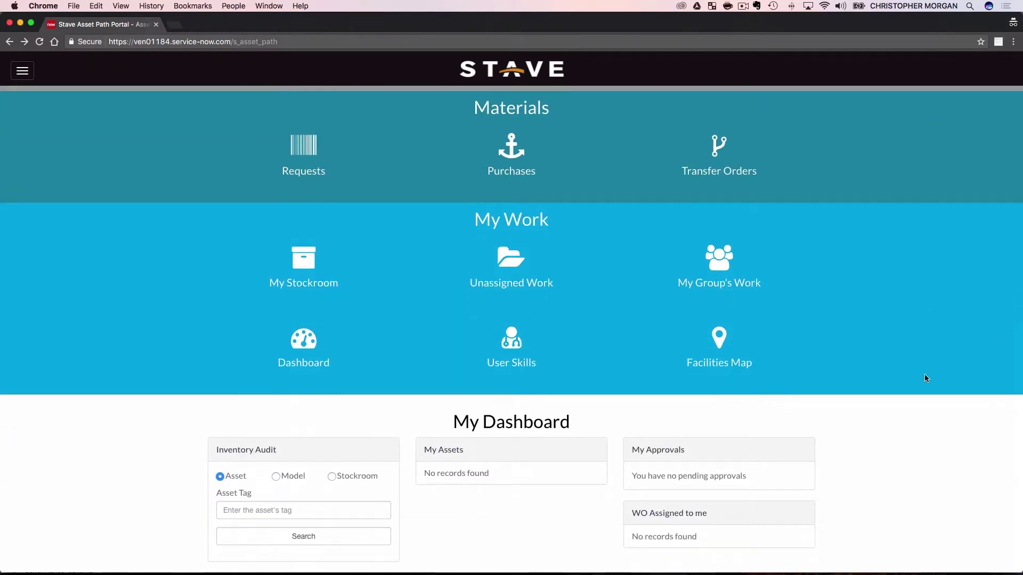
scroll(925, 379, "up", 4)
scroll(925, 378, "up", 5)
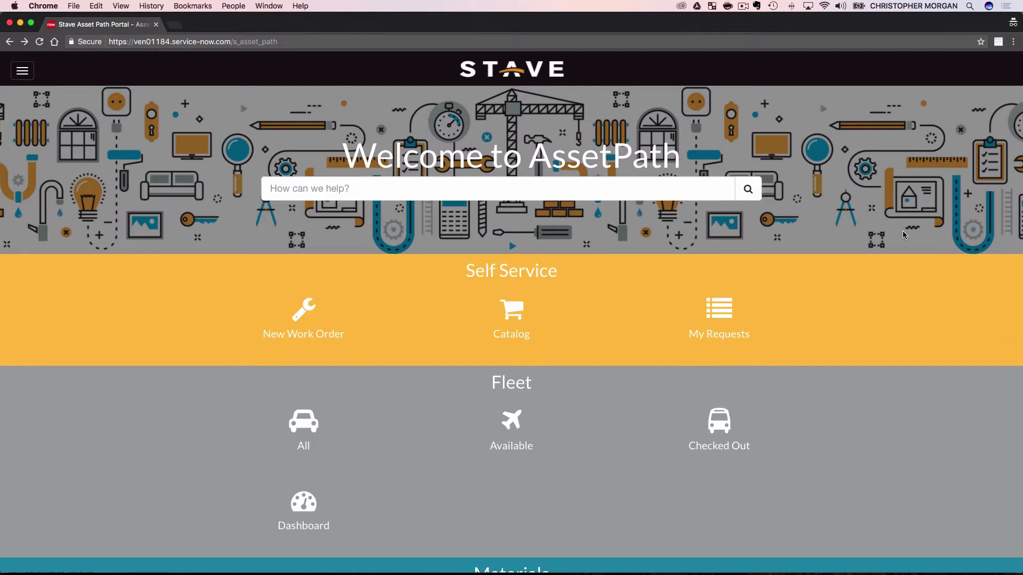
scroll(903, 232, "down", 3)
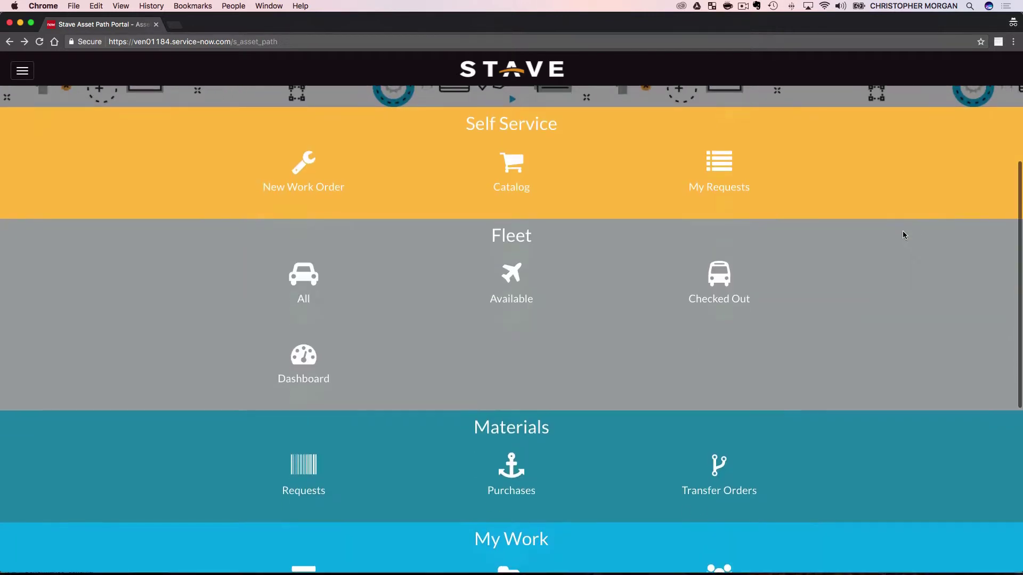
scroll(903, 232, "down", 2)
scroll(903, 235, "down", 3)
scroll(903, 232, "down", 1)
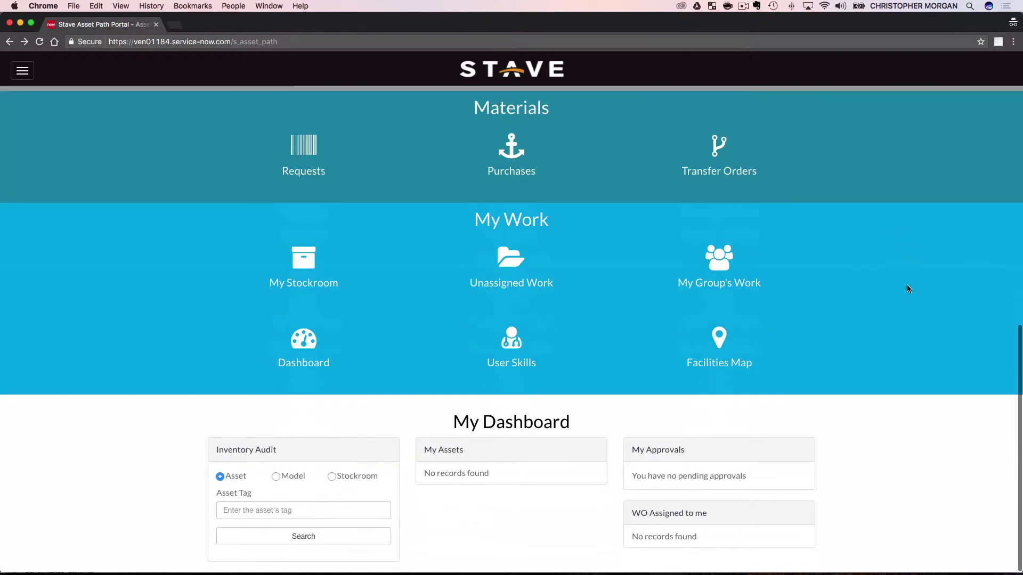
scroll(908, 304, "up", 4)
scroll(907, 318, "up", 5)
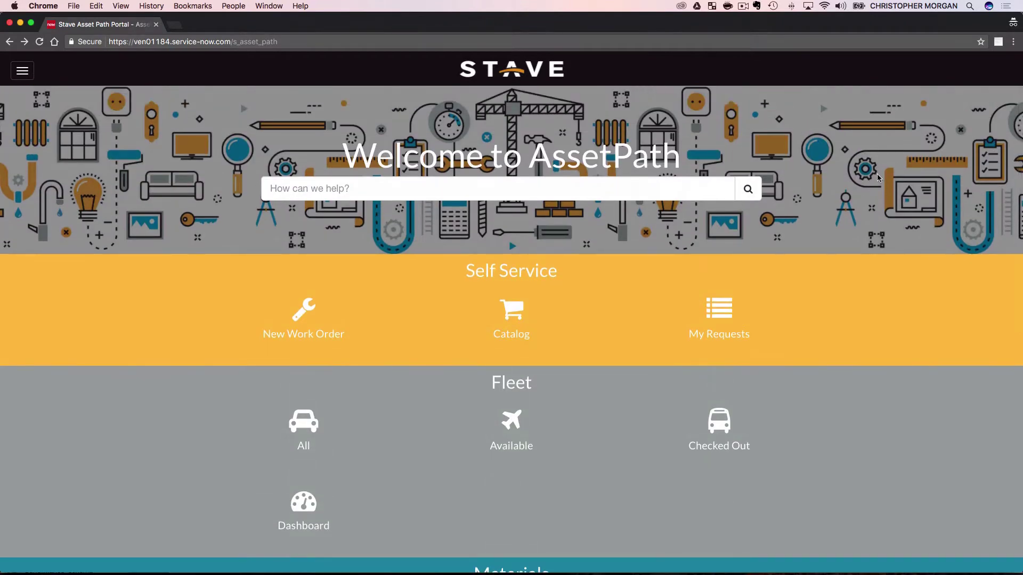
scroll(877, 295, "down", 1)
scroll(877, 295, "up", 1)
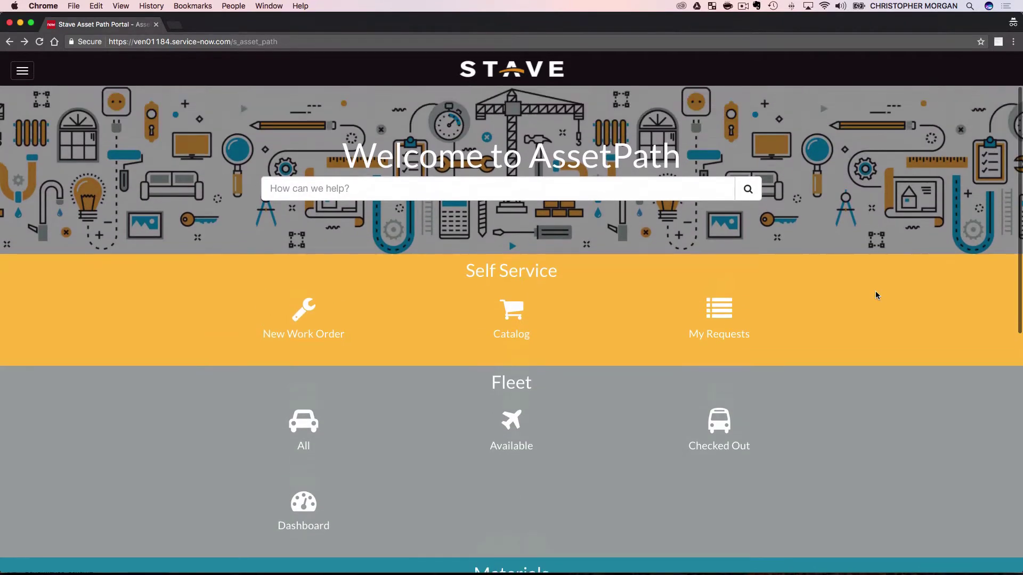
scroll(624, 274, "down", 4)
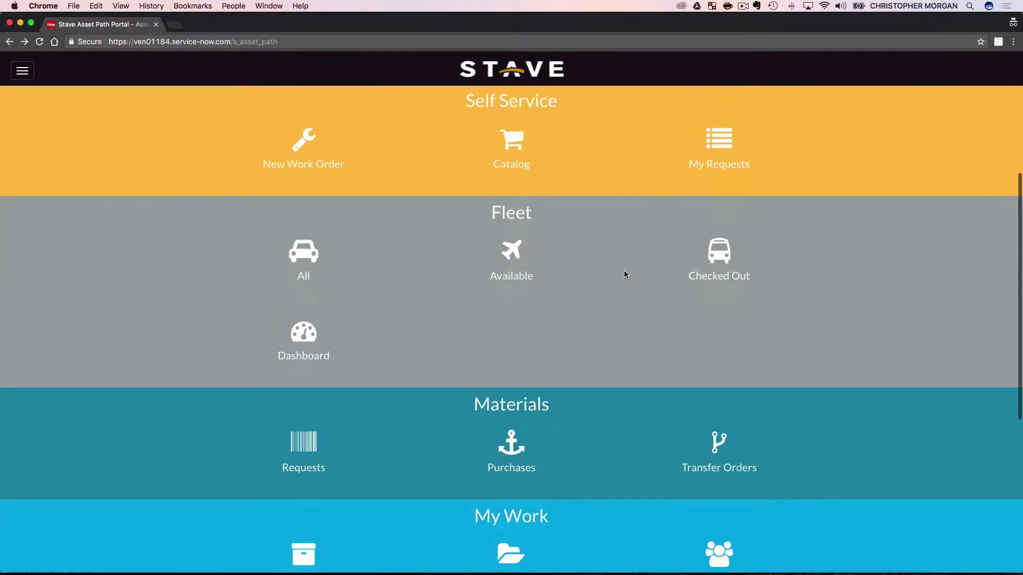
scroll(543, 347, "down", 2)
scroll(538, 315, "down", 3)
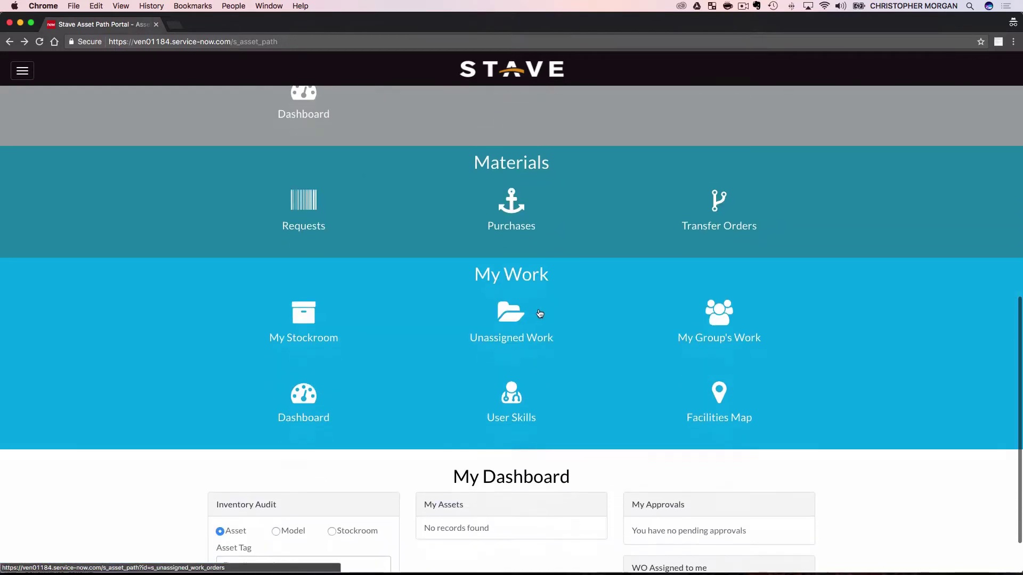
scroll(613, 362, "down", 1)
scroll(805, 270, "up", 5)
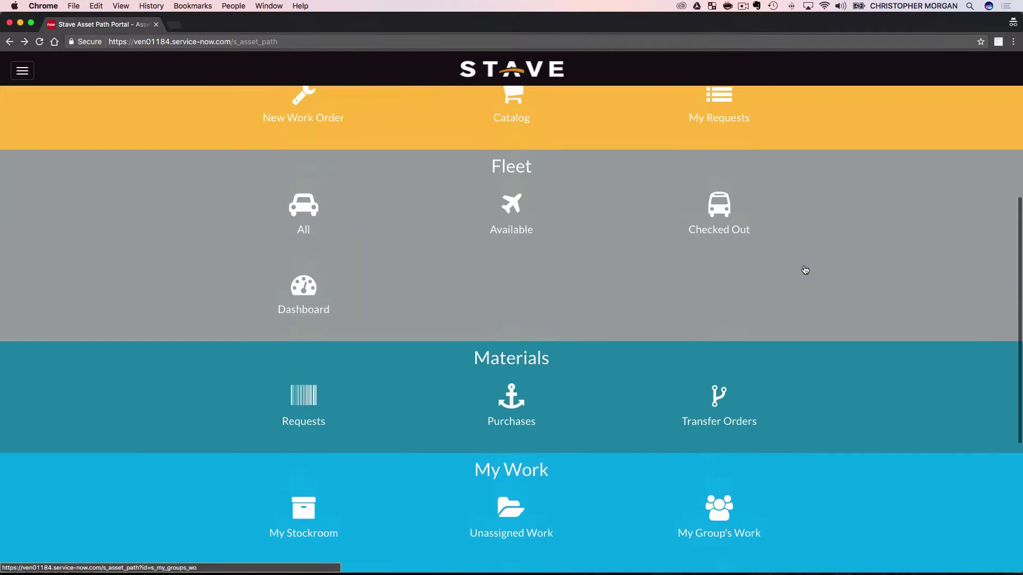
scroll(805, 270, "up", 3)
scroll(805, 270, "up", 1)
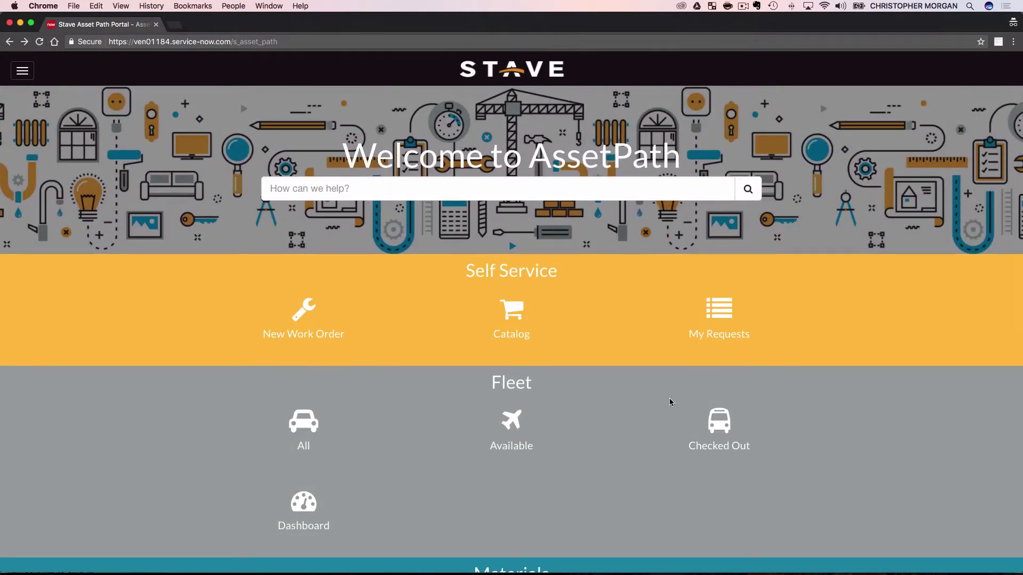
scroll(820, 349, "down", 2)
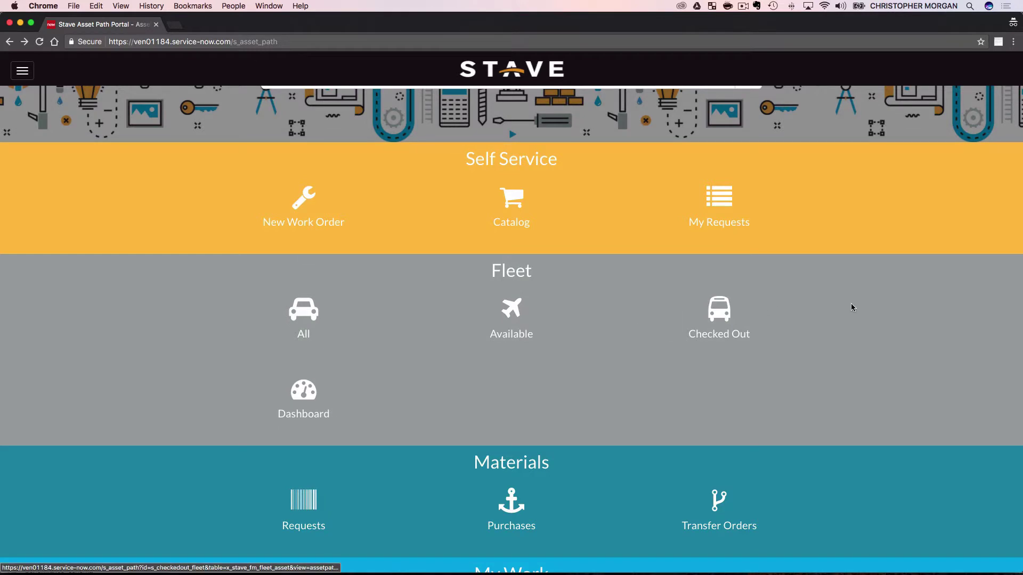
scroll(851, 303, "down", 2)
scroll(843, 355, "up", 3)
scroll(844, 356, "up", 1)
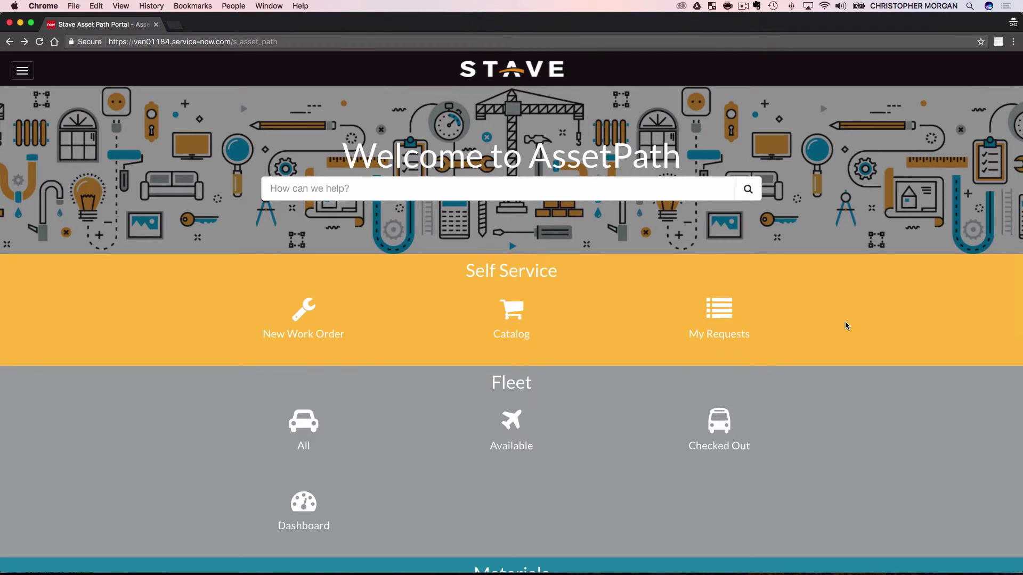
Step: Open the Fleet Dashboard and list last month's three low-priority corrective fleet repair work orders
scroll(893, 449, "down", 3)
scroll(884, 338, "down", 1)
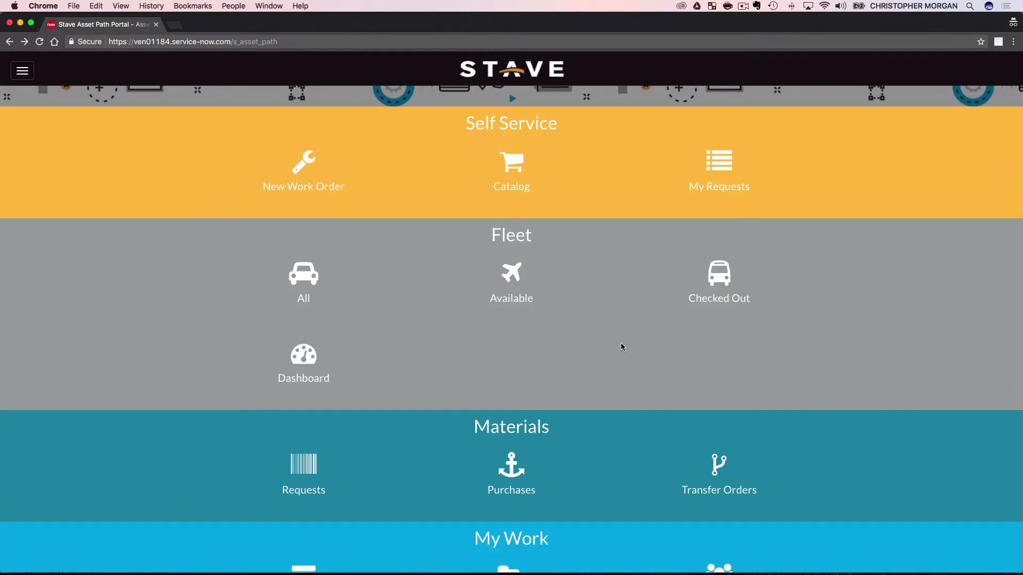
left_click(313, 362)
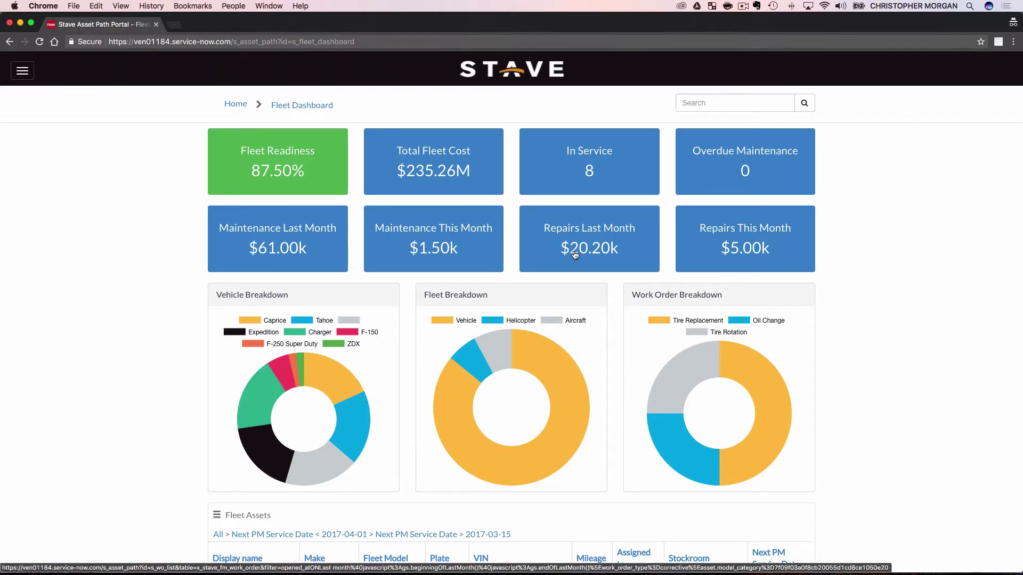
left_click(575, 254)
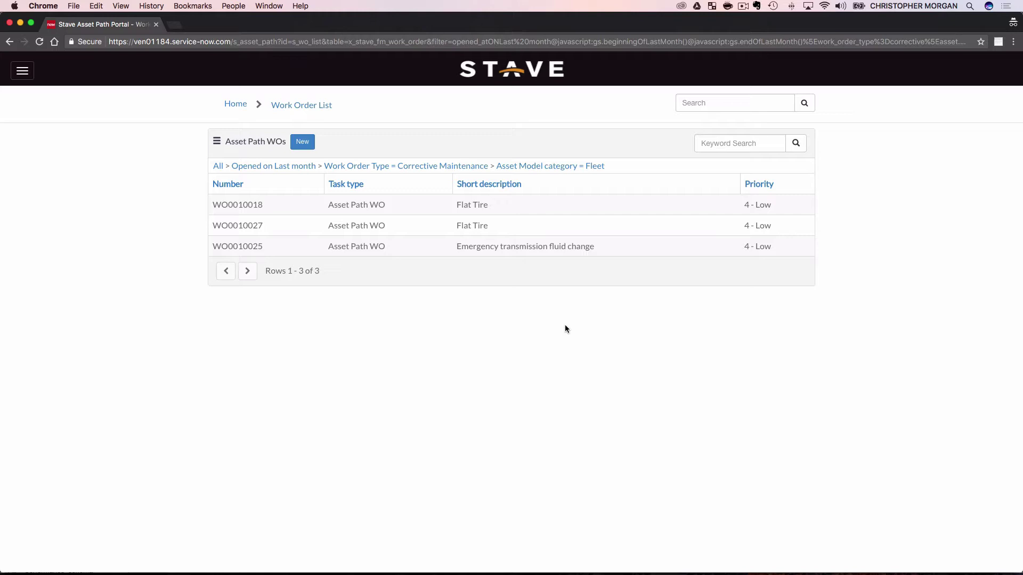
Step: Reopen the Fleet Dashboard from Home and review its charts and four assets due 2017-03-17
left_click(236, 104)
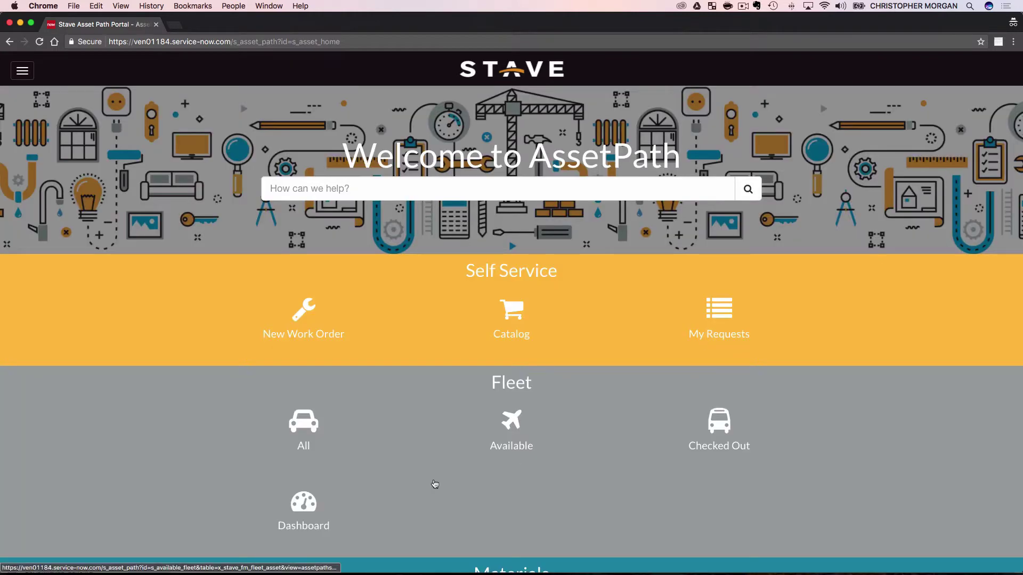
left_click(298, 503)
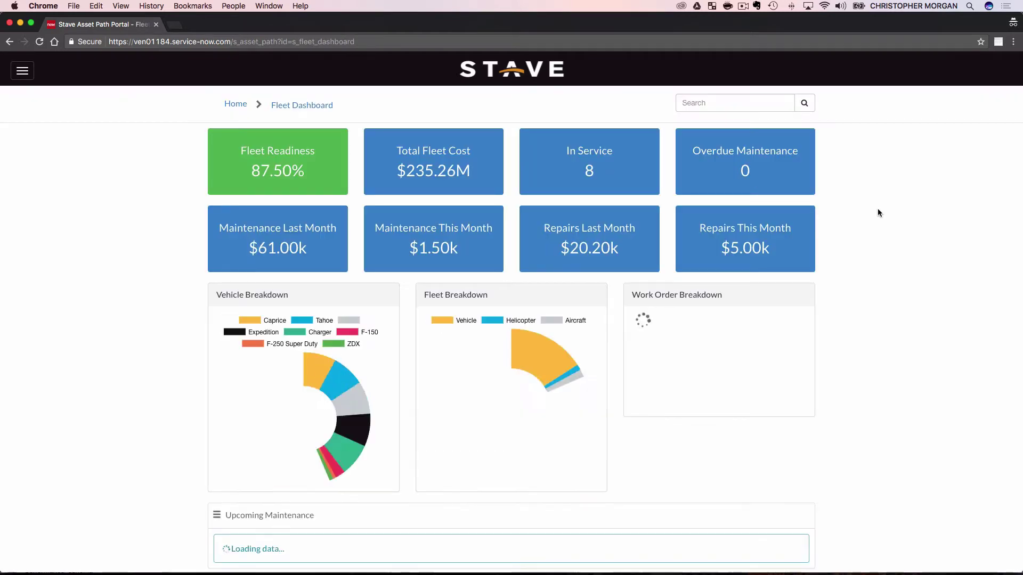
scroll(879, 213, "down", 3)
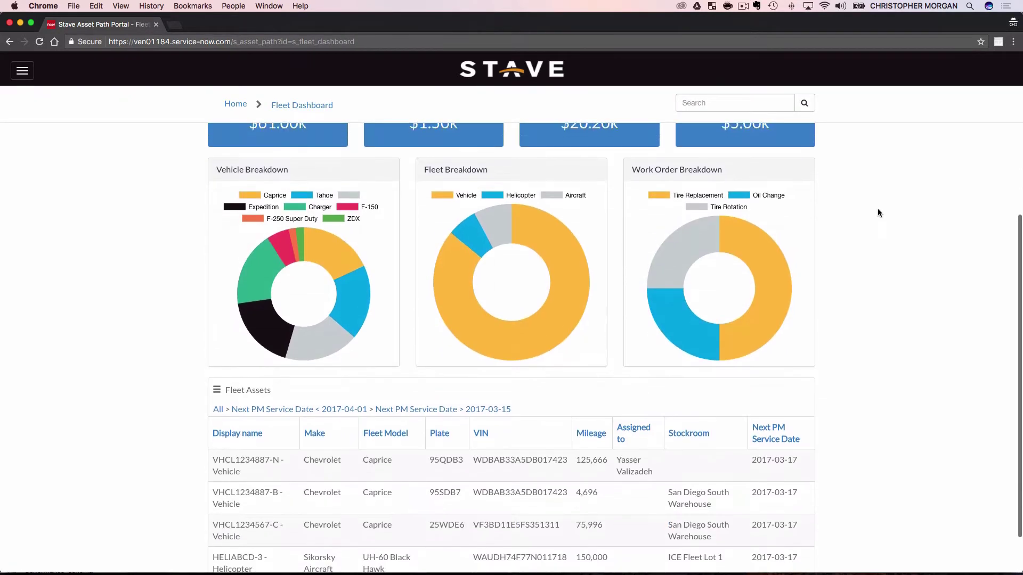
scroll(878, 212, "up", 3)
scroll(878, 213, "down", 2)
scroll(882, 221, "down", 2)
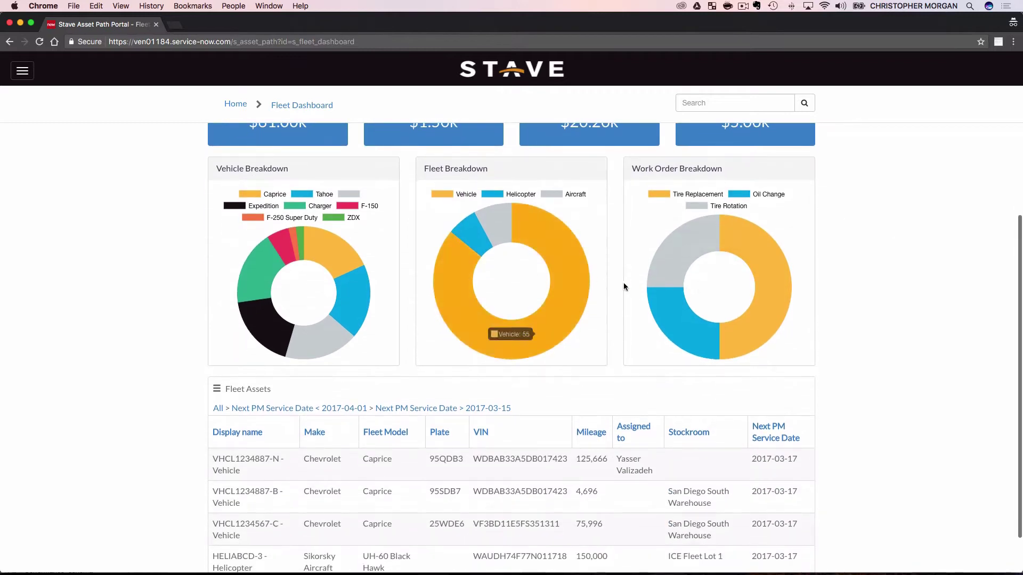
scroll(640, 328, "down", 2)
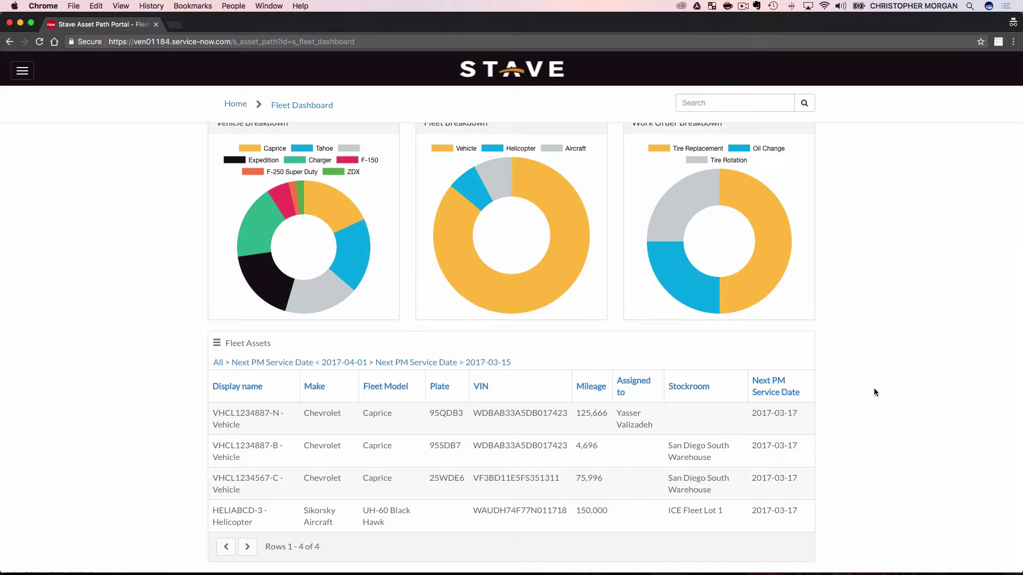
scroll(874, 389, "up", 3)
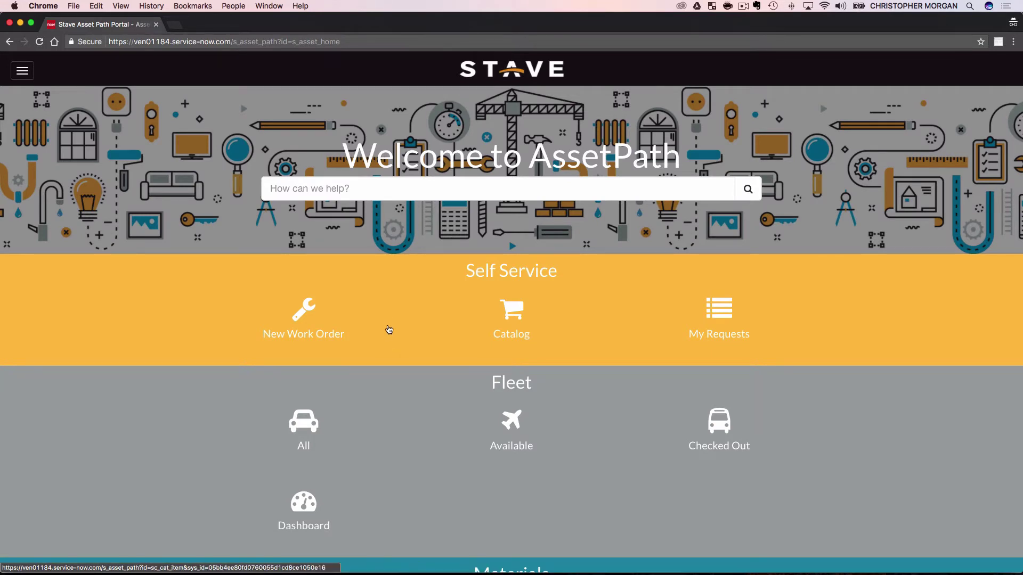
Step: Request repair of MacBook Pro P1000479 described 'I cracked the screen and it repair', creating WO0010174
left_click(300, 320)
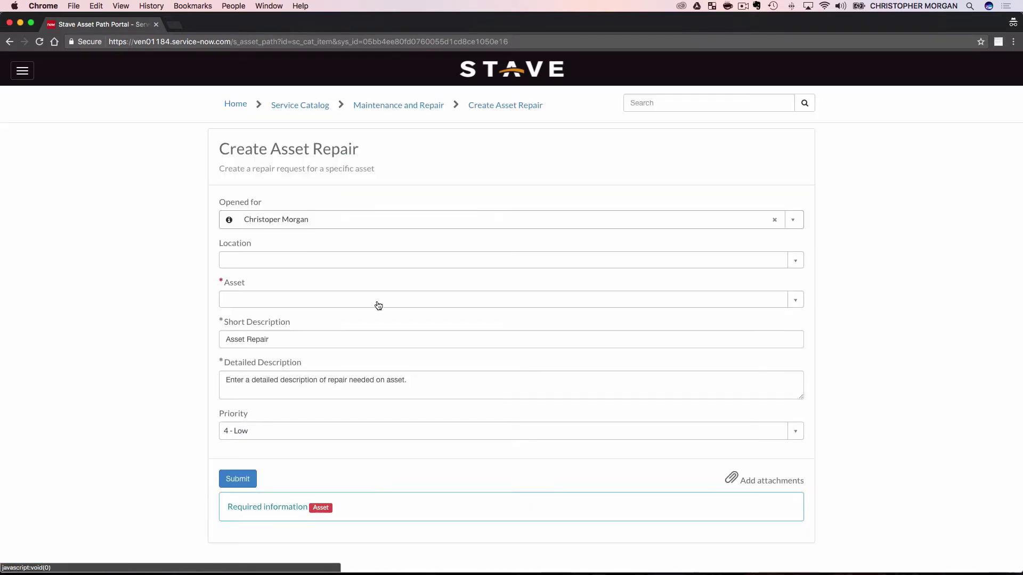
left_click(282, 304)
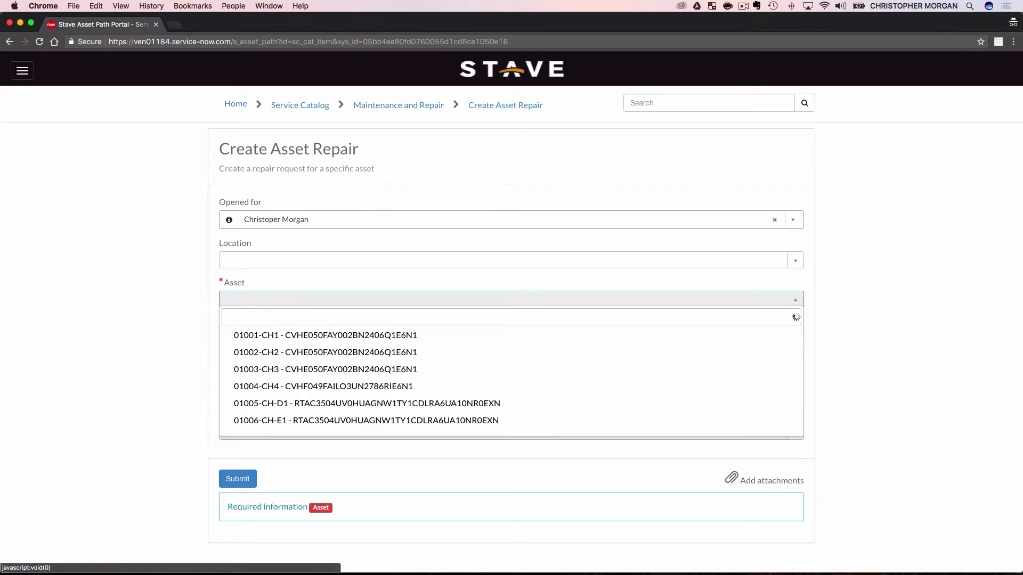
type("P1000479")
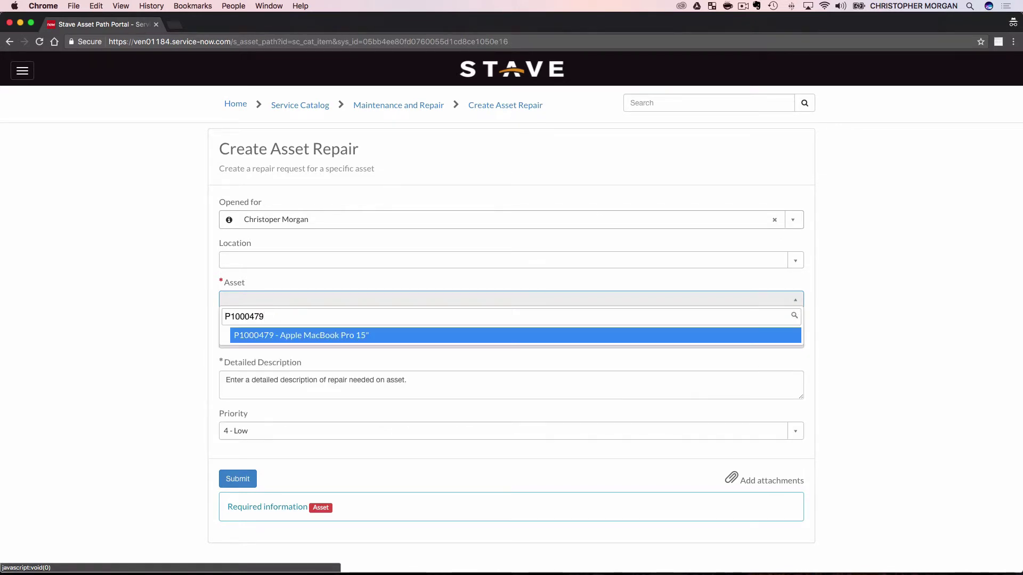
left_click(310, 336)
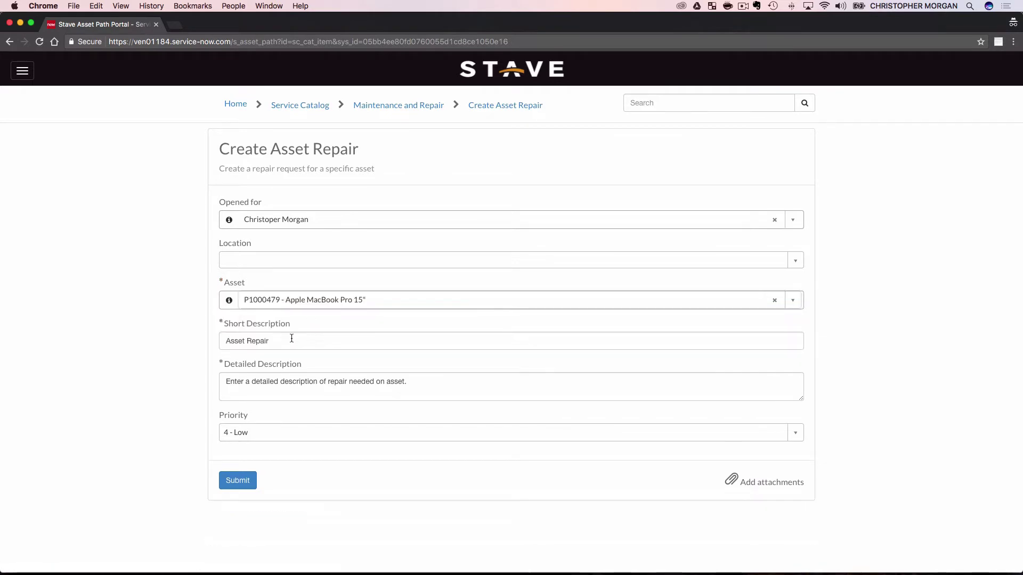
left_click_drag(287, 341, 219, 341)
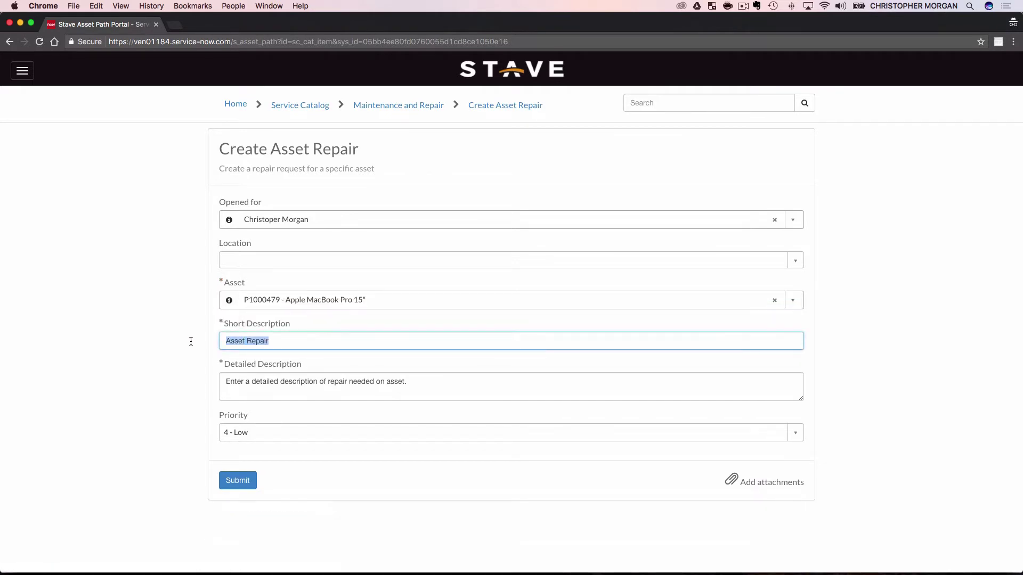
type("I cracked the screen and it")
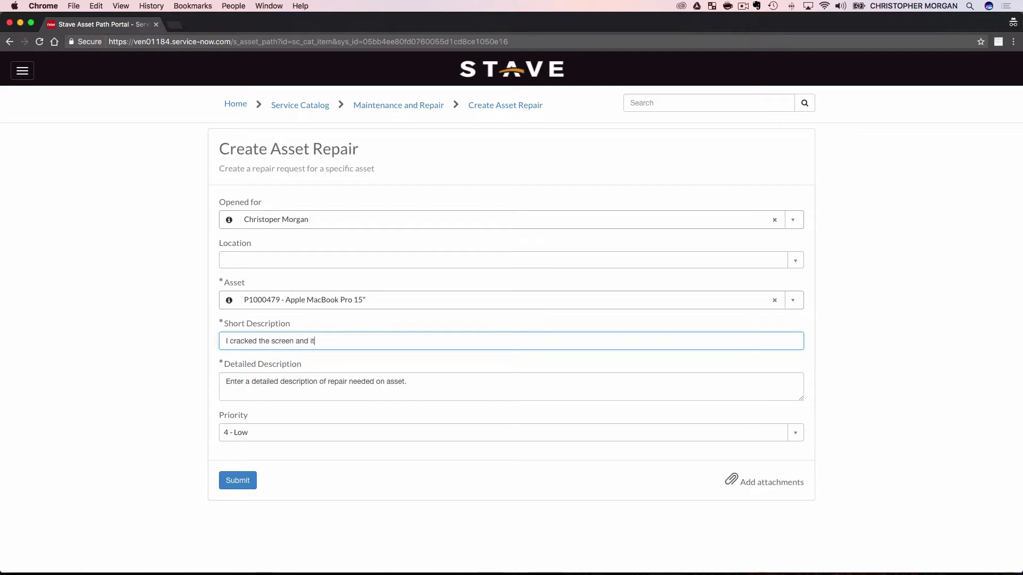
type(" repair")
left_click(244, 481)
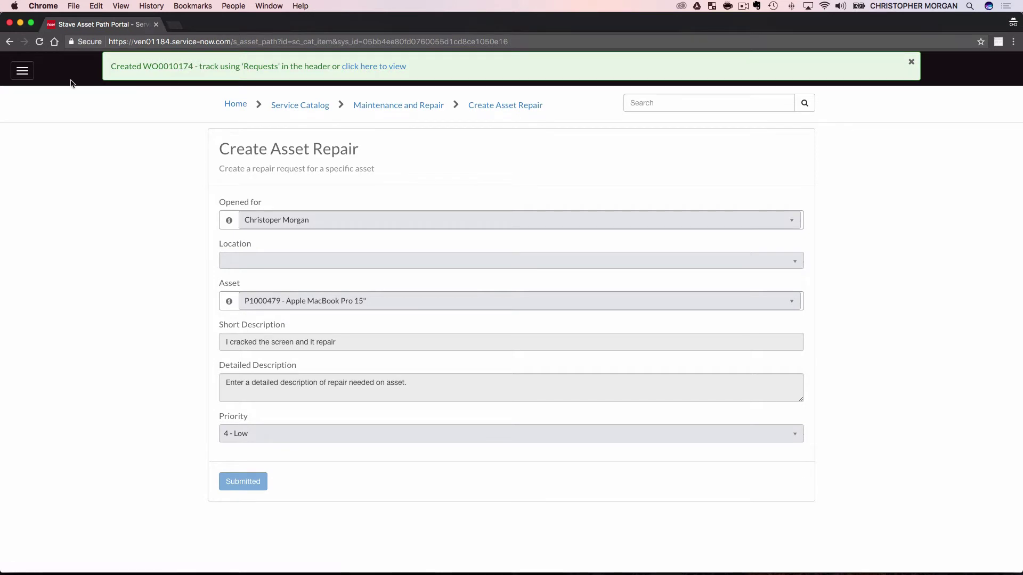
Step: Review draft repair ticket WO0010174 from the confirmation banner, then return to the home page
left_click(403, 69)
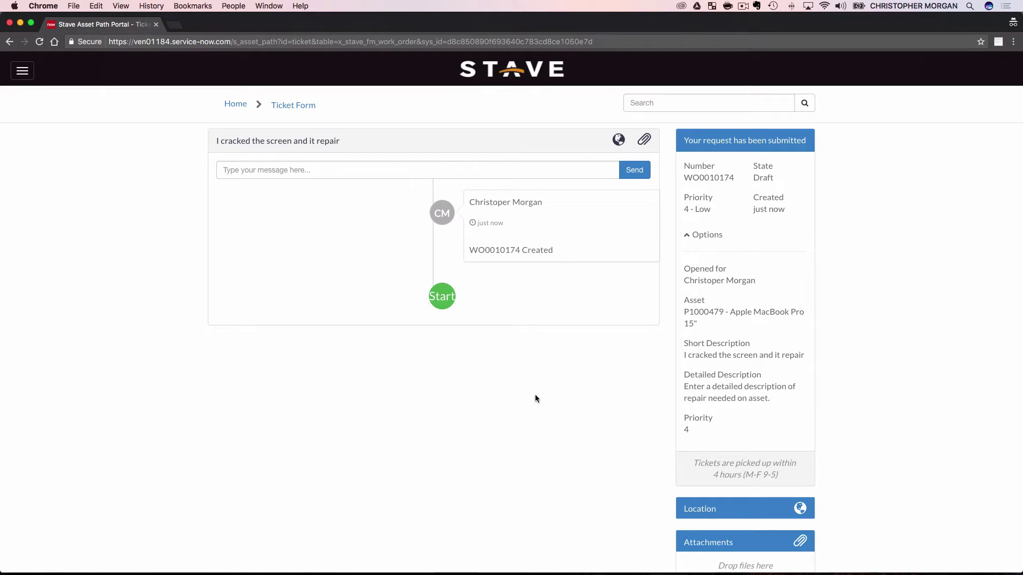
scroll(843, 274, "down", 1)
scroll(843, 274, "up", 1)
left_click(237, 104)
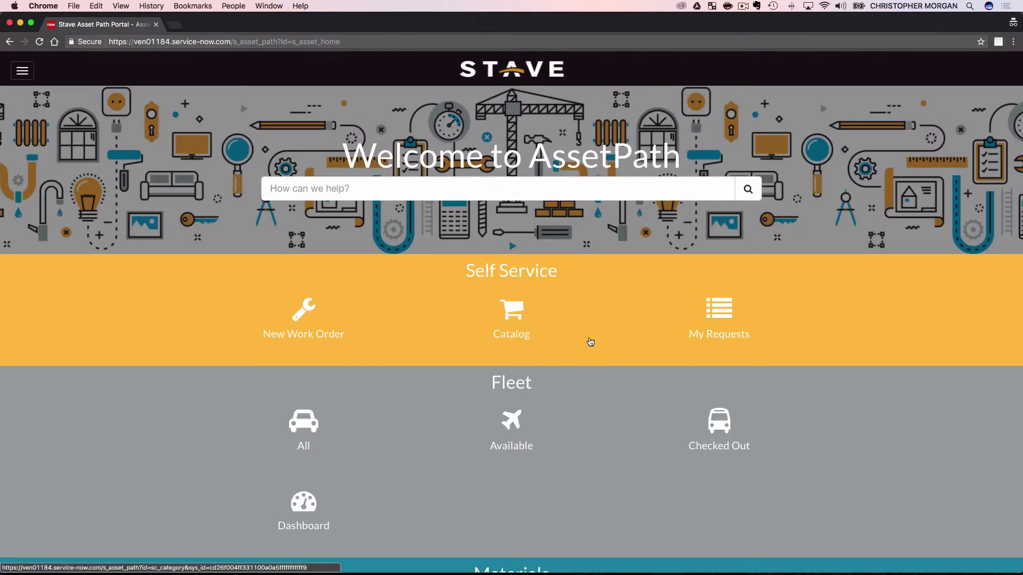
Step: Open the service catalog and show the eight-item Parts and Materials category
left_click(512, 311)
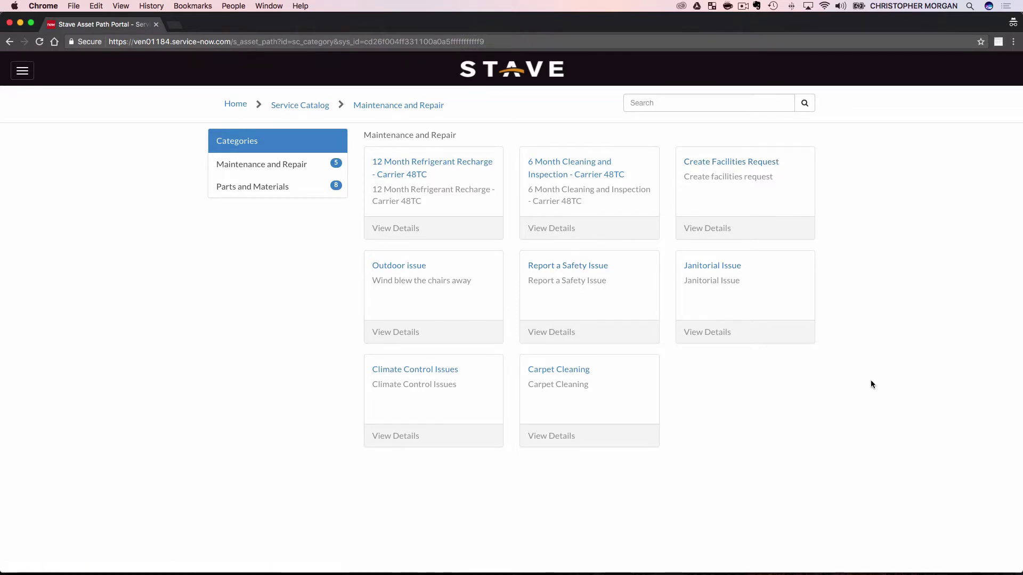
left_click(260, 187)
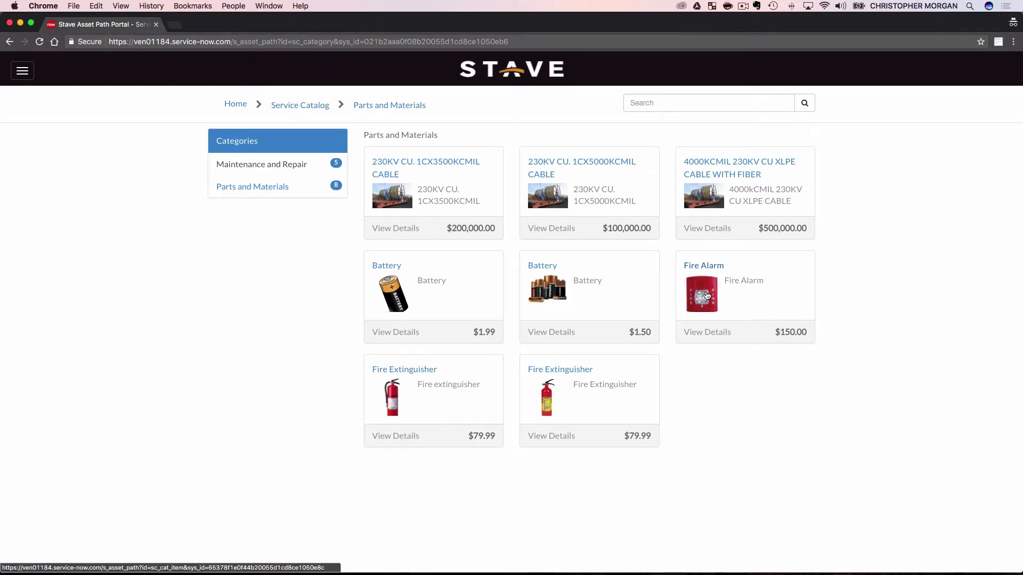
Step: Submit an order for one $150 Fire Alarm, creating request REQ0010003
left_click(707, 296)
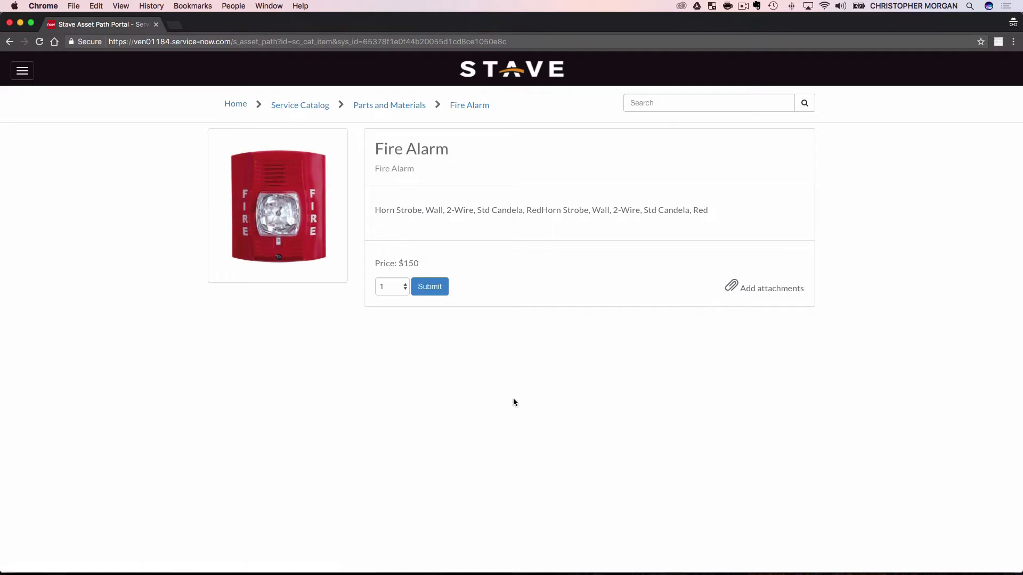
left_click(443, 291)
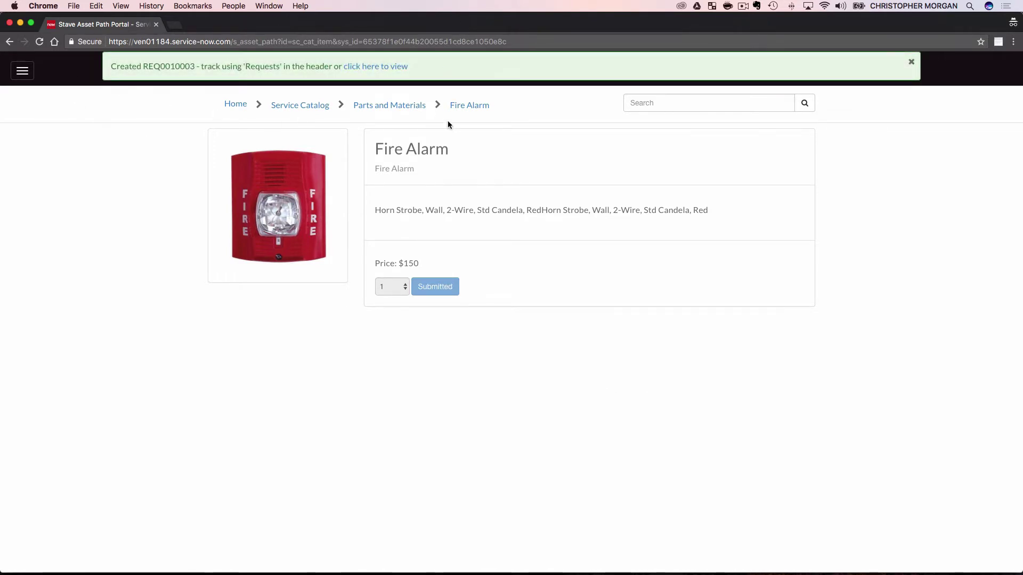
Step: Return to the home page and scroll down to the Materials section
left_click(236, 106)
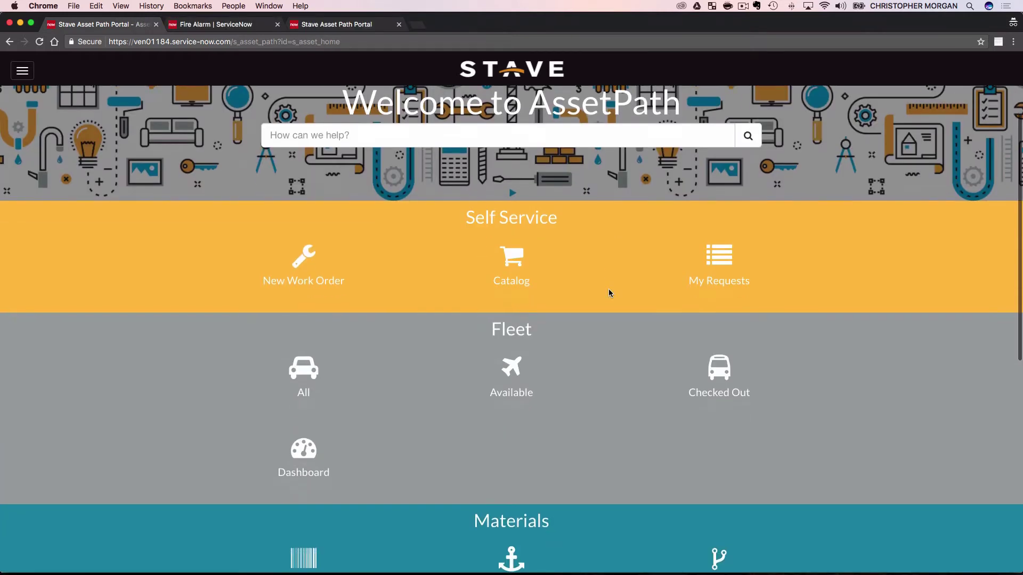
scroll(608, 289, "down", 3)
scroll(608, 288, "down", 2)
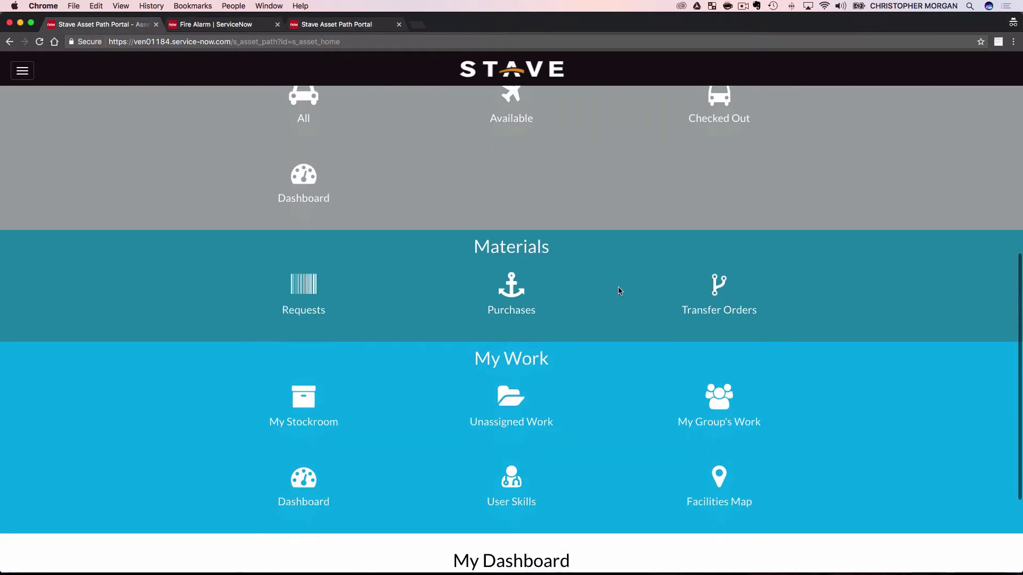
Step: Sort catalog requests newest first and open REQ0010003, the approved $150 Fire Alarm request
left_click(311, 288)
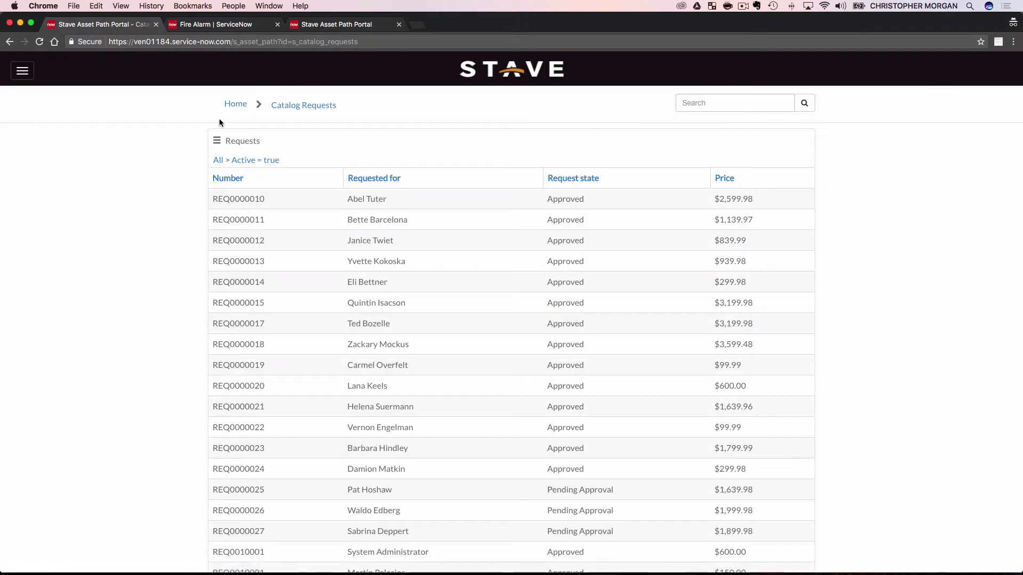
left_click(233, 182)
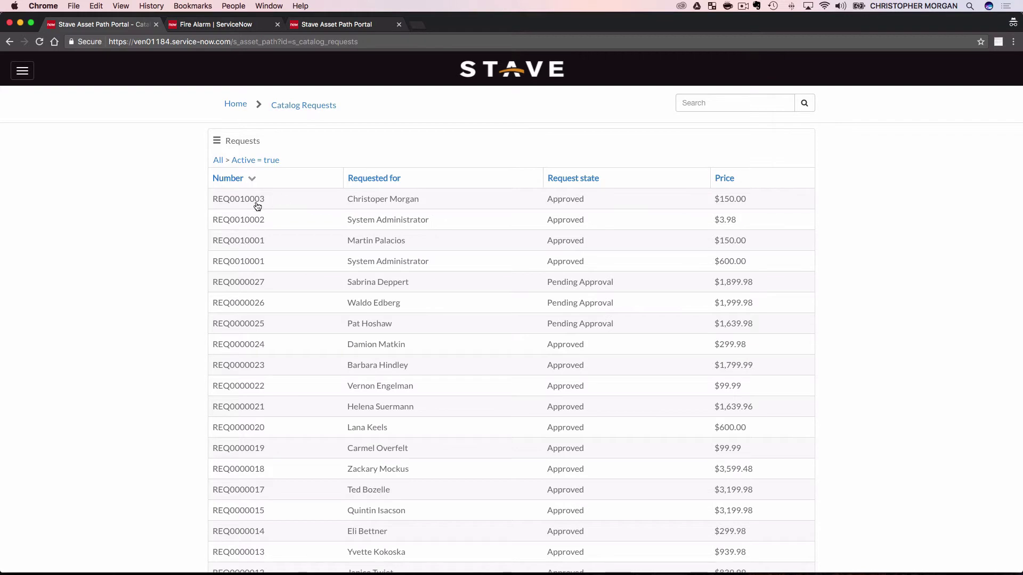
left_click(243, 201)
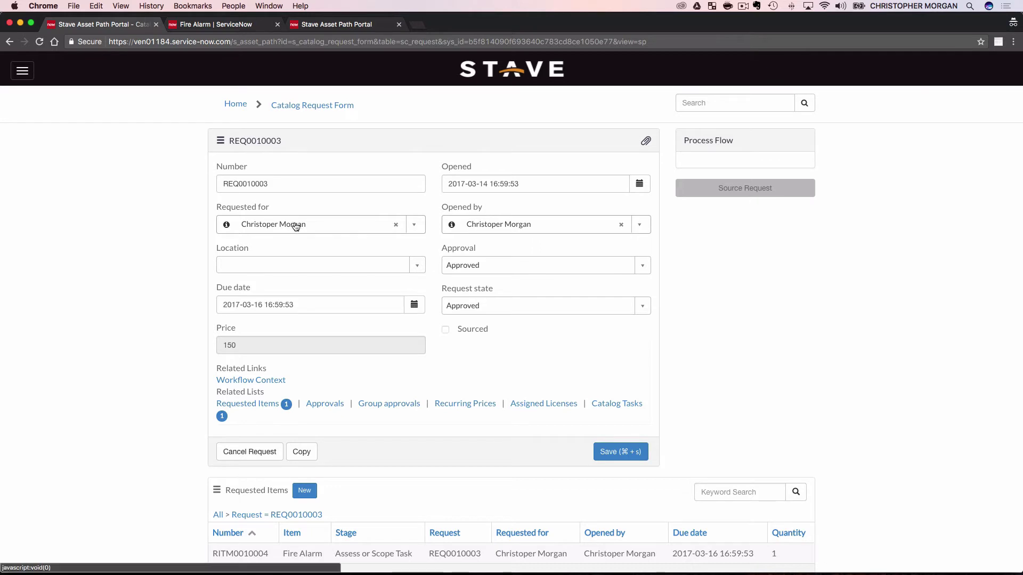
scroll(516, 349, "down", 1)
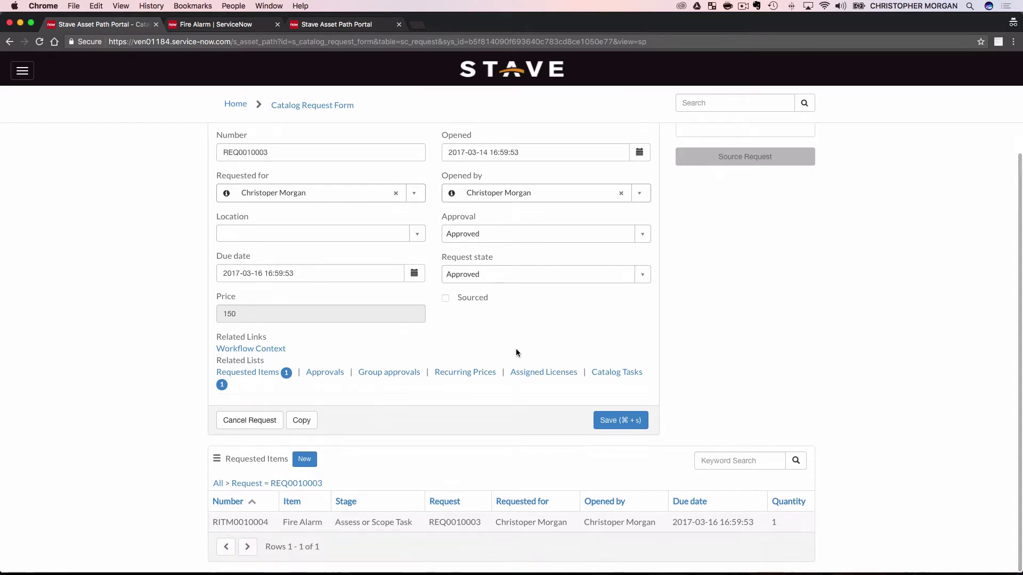
scroll(376, 528, "up", 1)
scroll(376, 527, "up", 1)
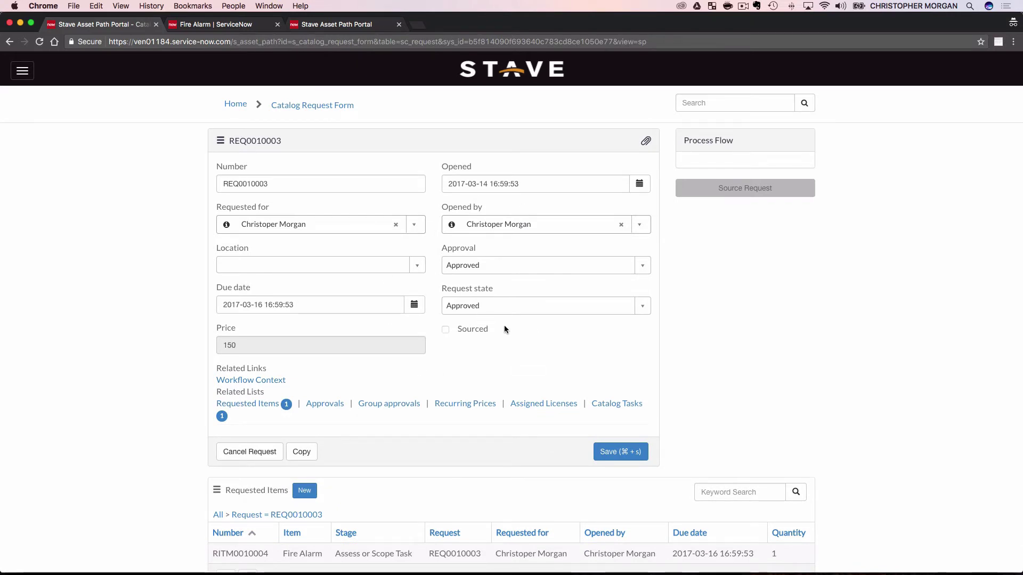
Step: Source Fire Alarm RITM0010004 via an Amazon purchase order delivered to San Diego South - Pickup/Dropoff
left_click(756, 192)
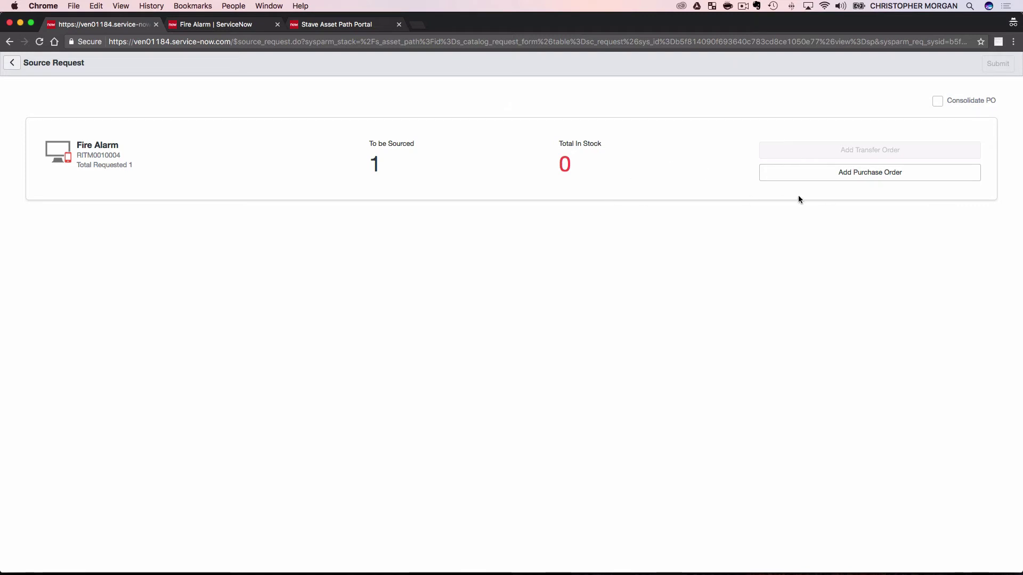
left_click(872, 176)
left_click(113, 249)
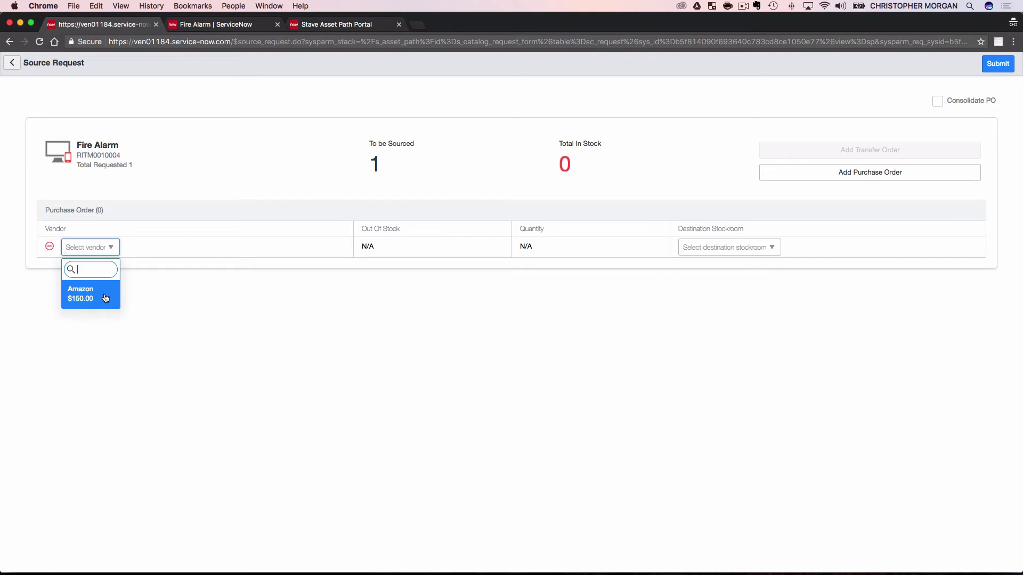
left_click(106, 298)
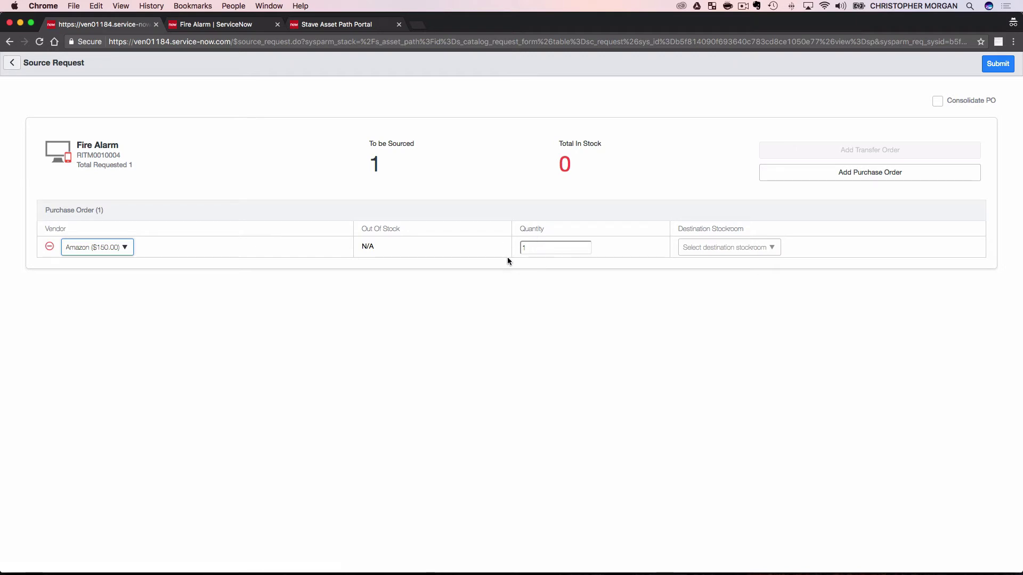
left_click(765, 246)
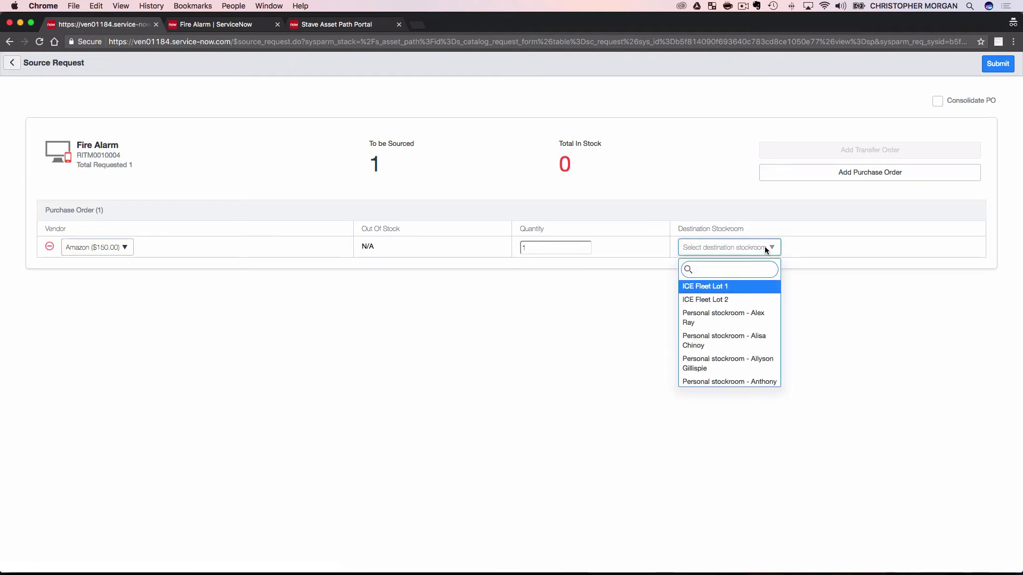
type("san diego")
left_click(725, 360)
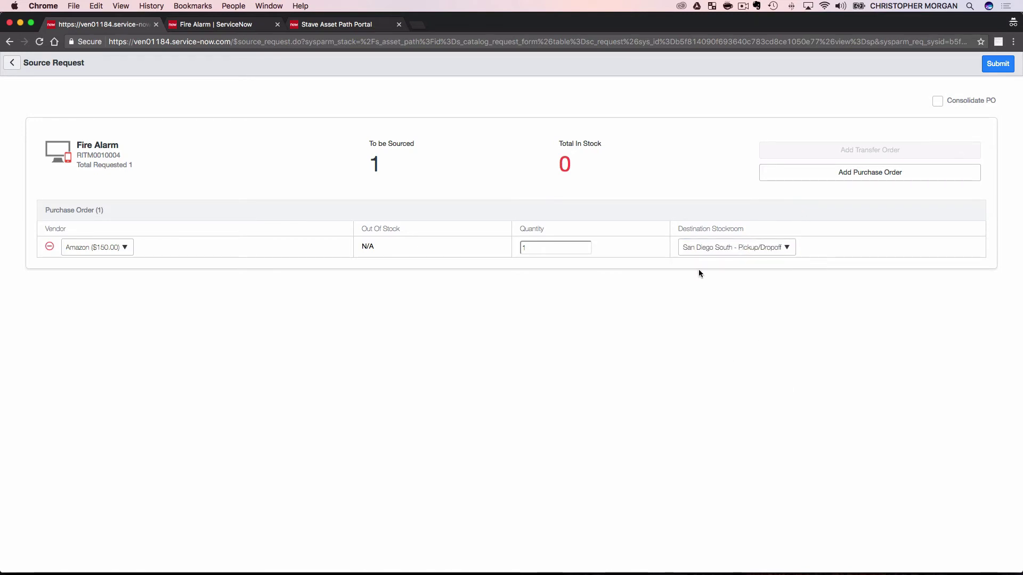
left_click(995, 67)
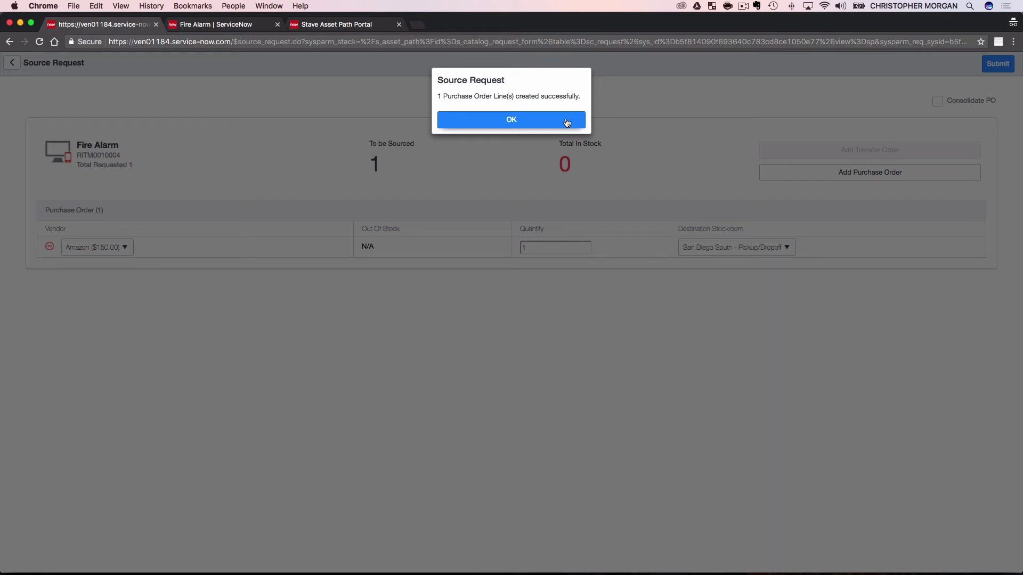
left_click(566, 122)
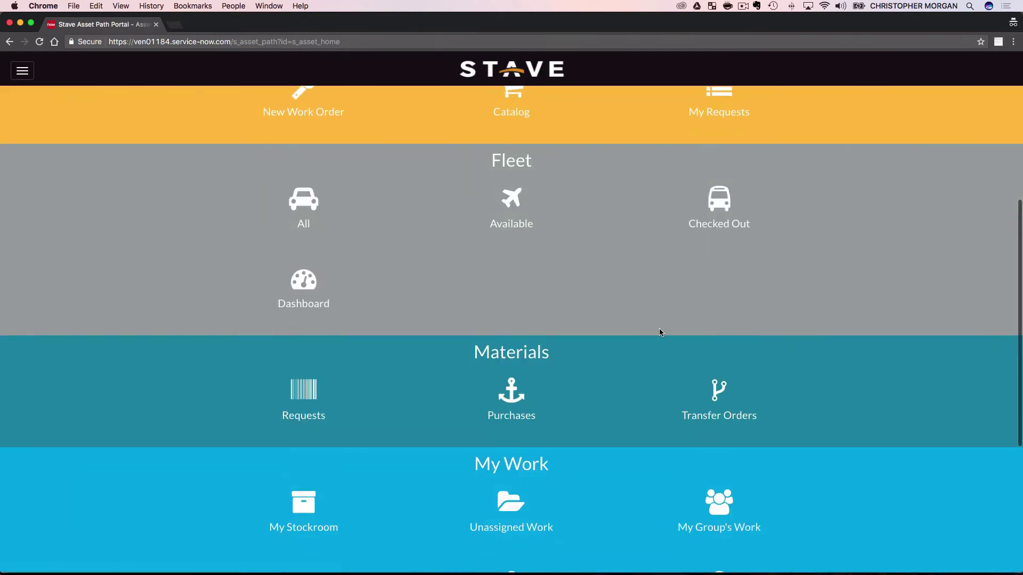
Step: Open purchase order PO0010002 from the purchase orders list sorted by PO date, newest first
scroll(659, 328, "down", 2)
scroll(660, 334, "down", 2)
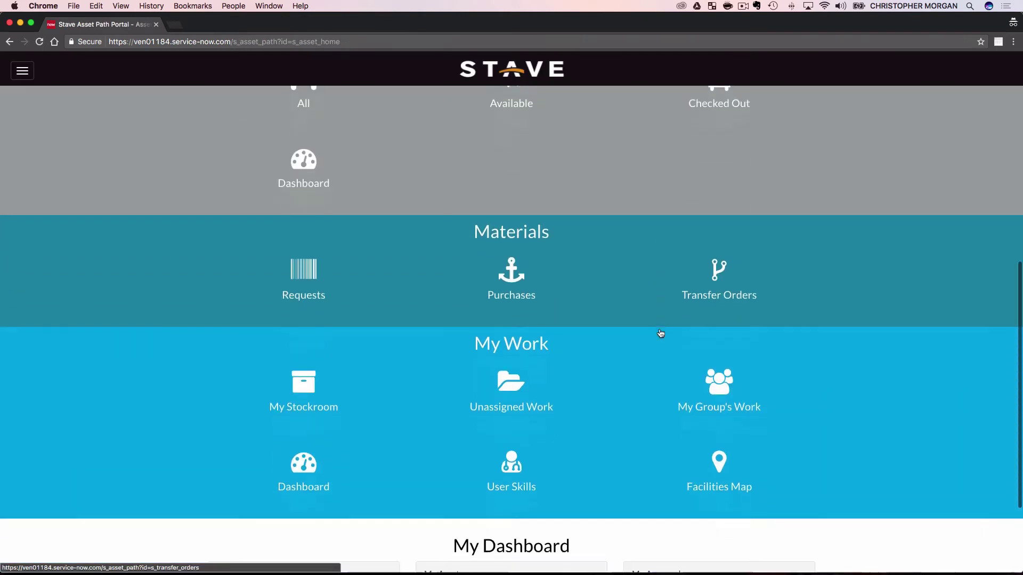
scroll(661, 333, "up", 1)
scroll(661, 329, "up", 2)
scroll(660, 324, "up", 1)
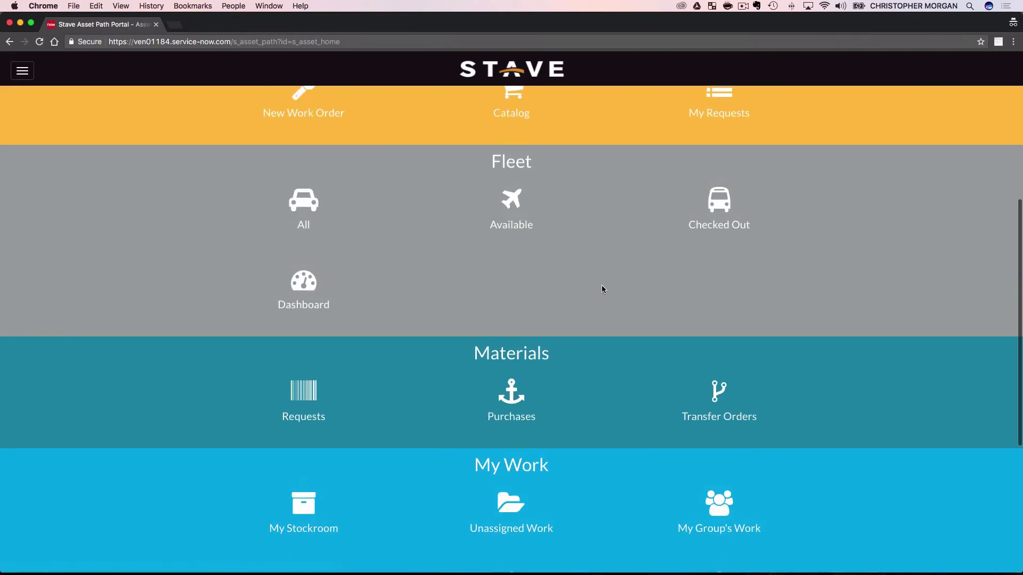
left_click(501, 401)
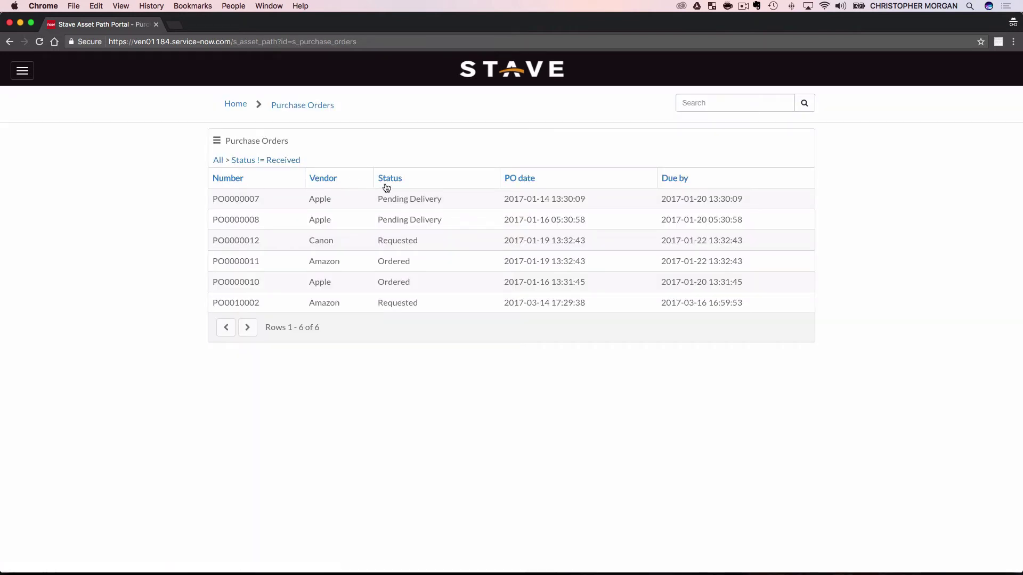
left_click(525, 180)
left_click(545, 182)
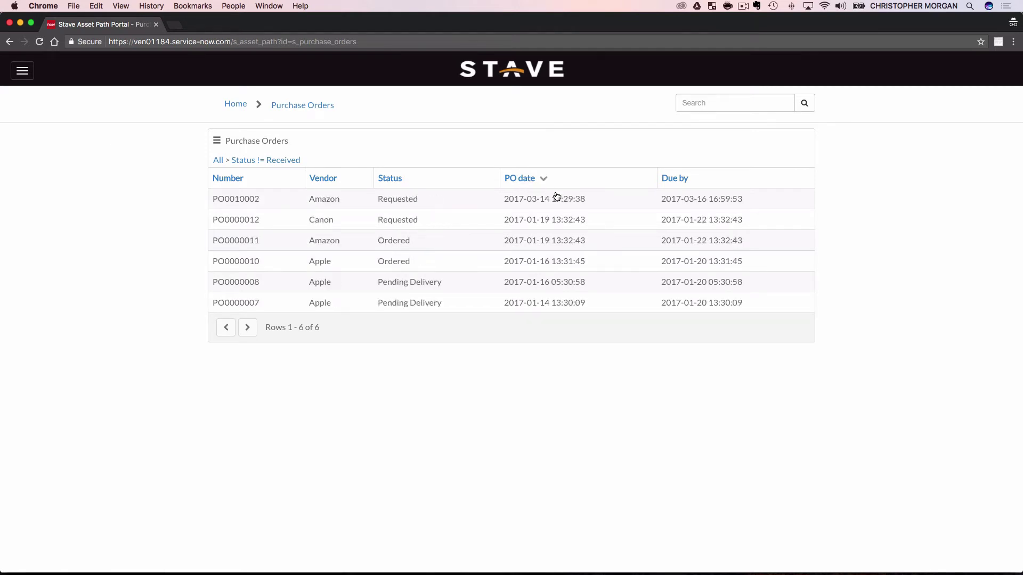
double_click(243, 200)
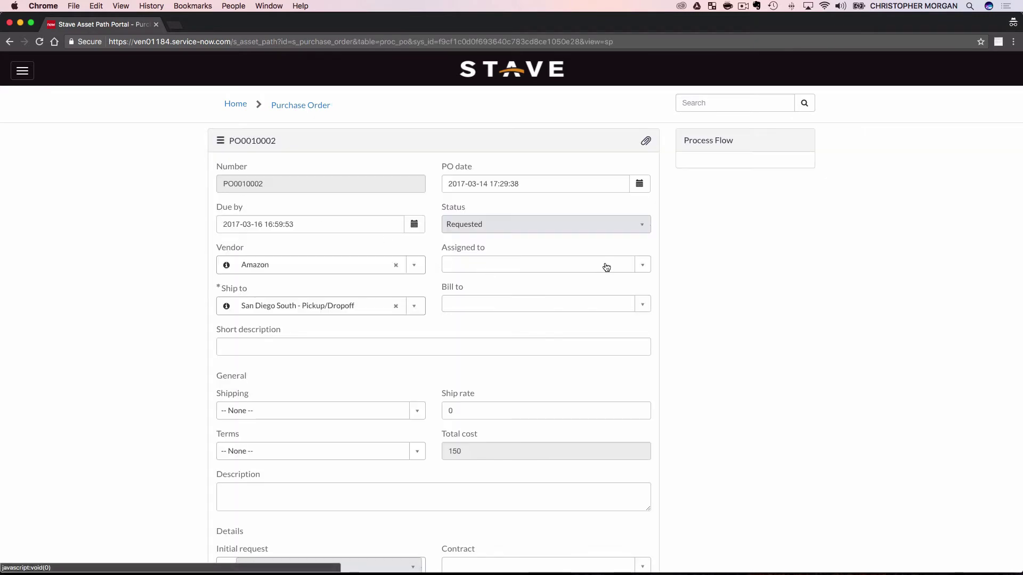
Step: Place PO0010002 with Amazon so it stands Ordered at $150, then reload the page
scroll(677, 263, "down", 3)
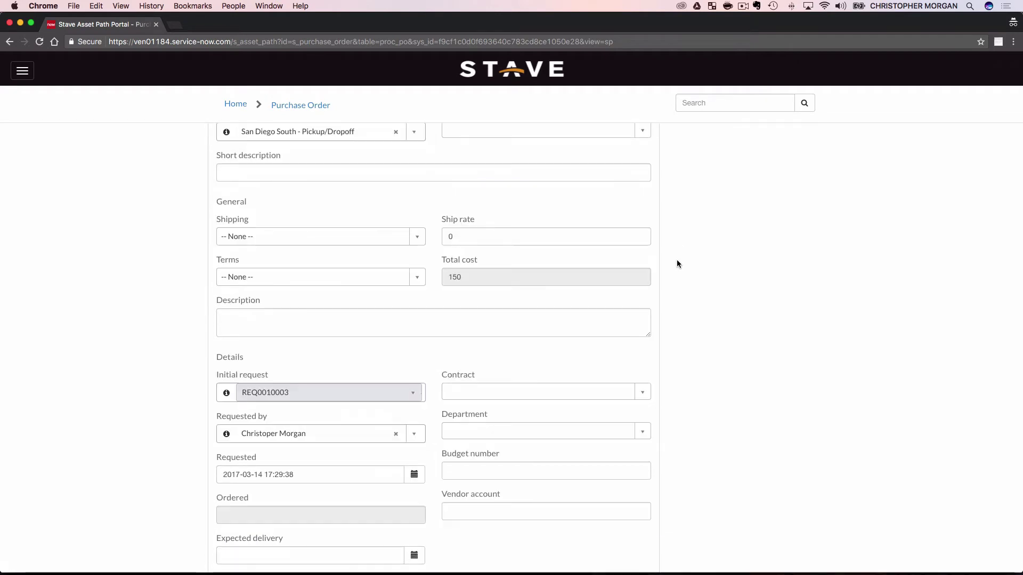
scroll(677, 263, "down", 2)
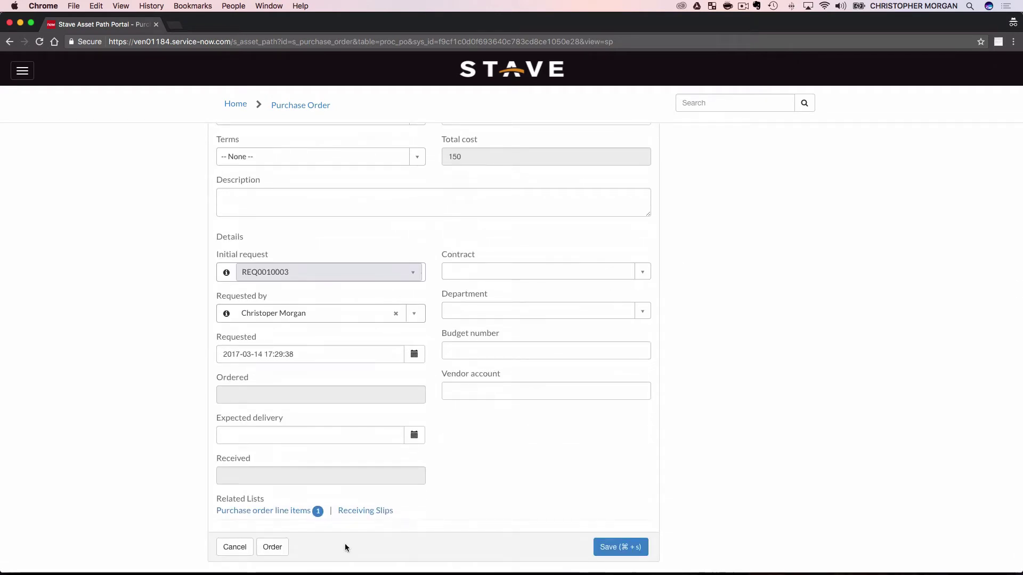
left_click(274, 547)
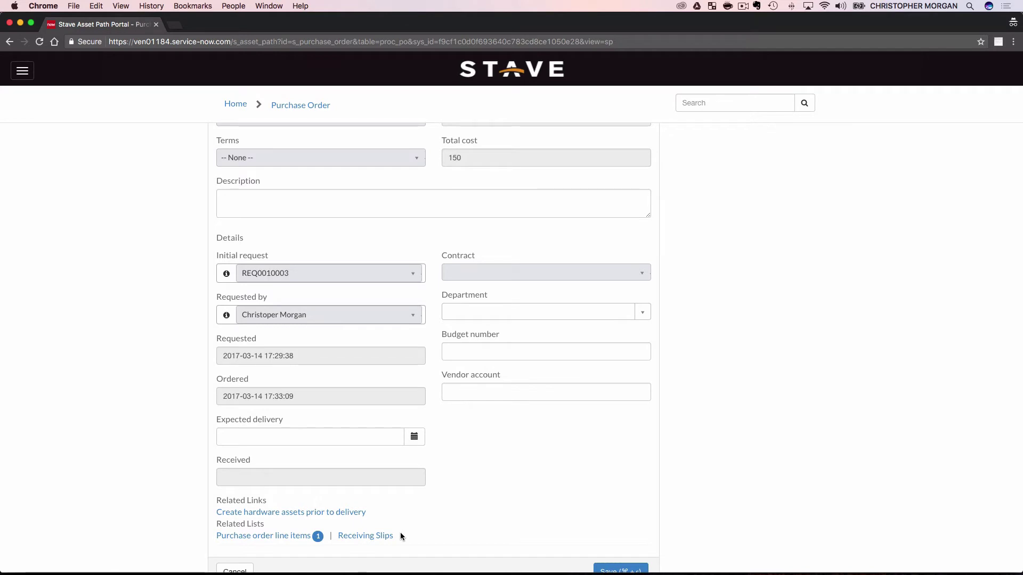
scroll(497, 454, "down", 1)
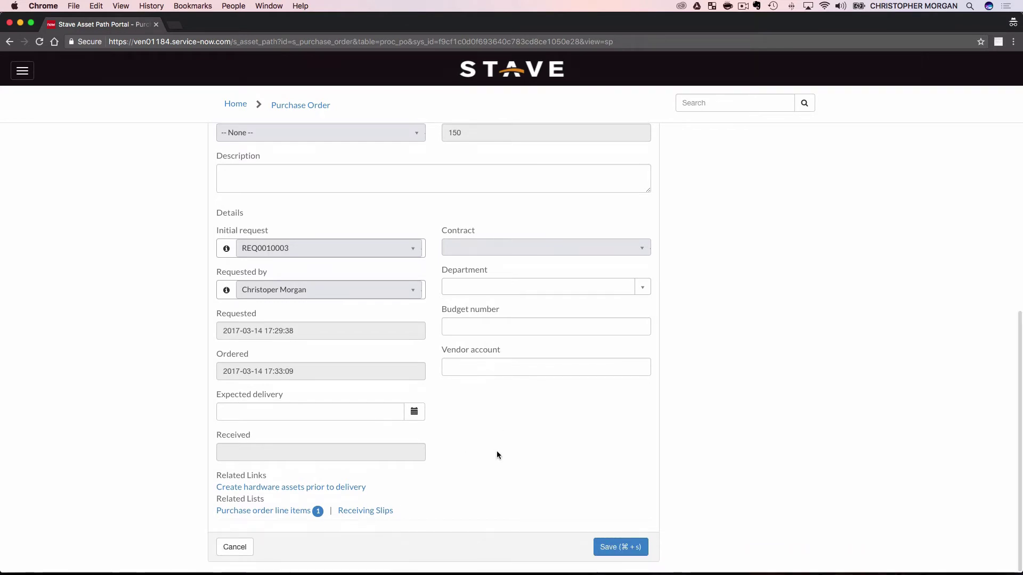
scroll(497, 454, "up", 6)
scroll(496, 454, "down", 6)
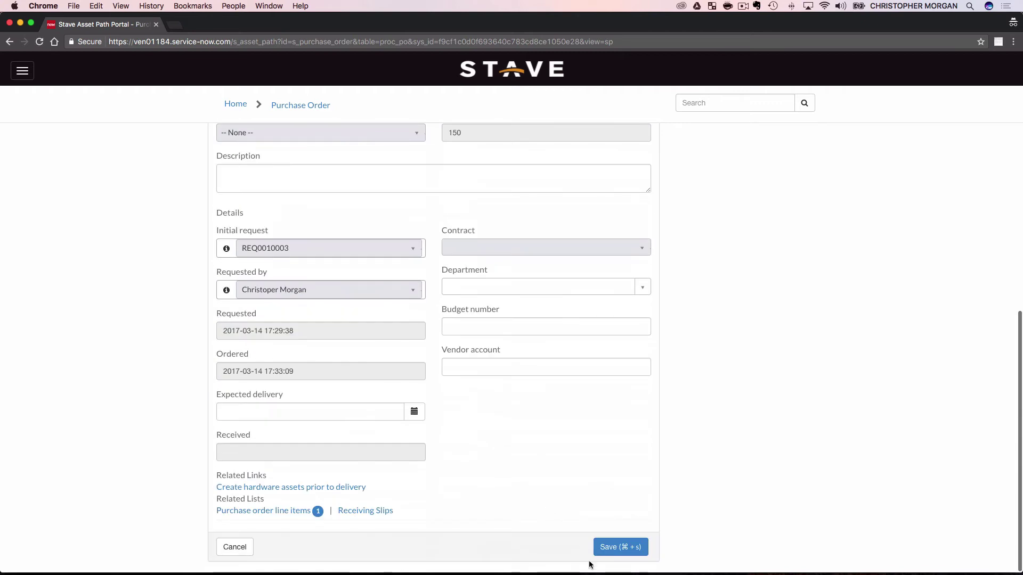
left_click(39, 42)
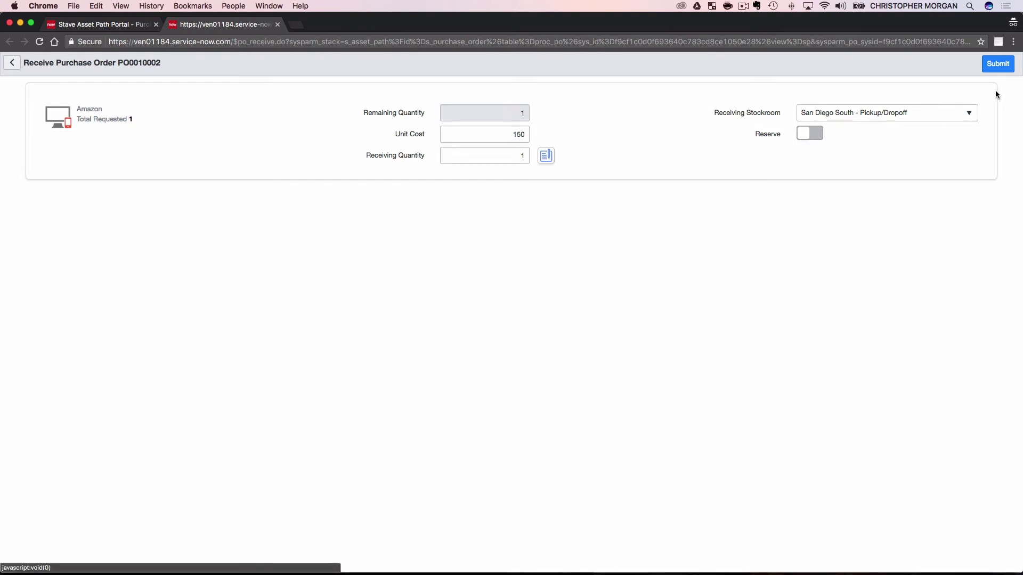
Step: Submit the receipt of one PO0010002 unit into San Diego South - Pickup/Dropoff
left_click(996, 63)
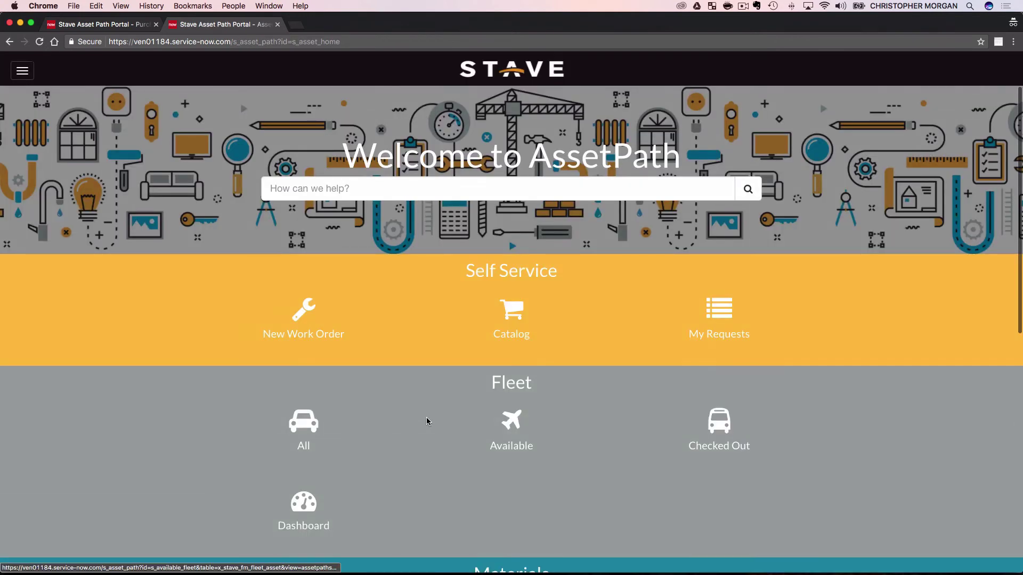
Step: Run an Inventory Audit search for asset tag P1000479
scroll(434, 327, "down", 3)
scroll(434, 327, "down", 6)
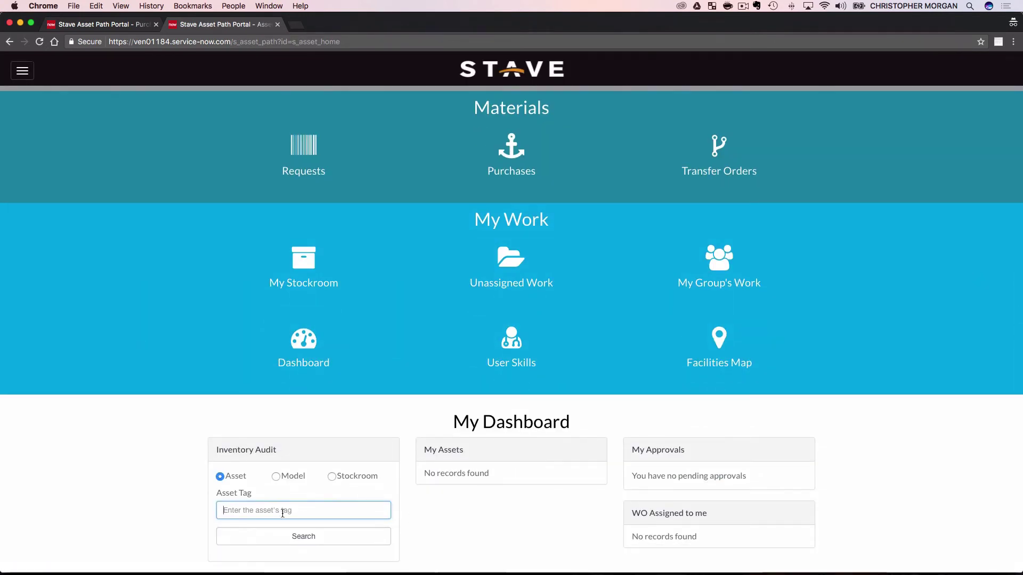
type("P1000479")
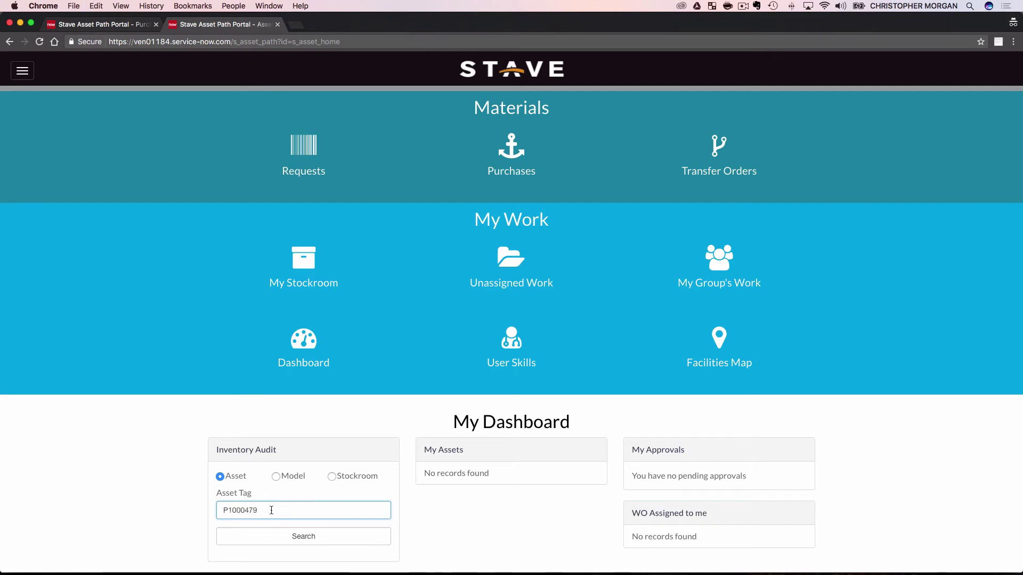
left_click(311, 539)
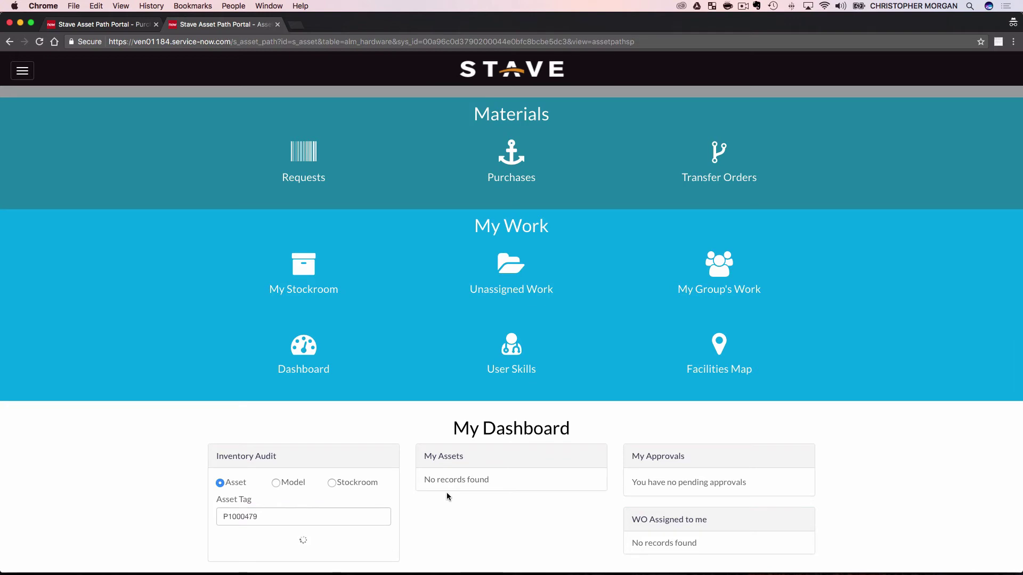
Step: Review the Apple MacBook Pro 15" P1000479 asset record, located in Angel Shark
scroll(670, 262, "down", 1)
scroll(671, 261, "down", 3)
scroll(670, 261, "up", 5)
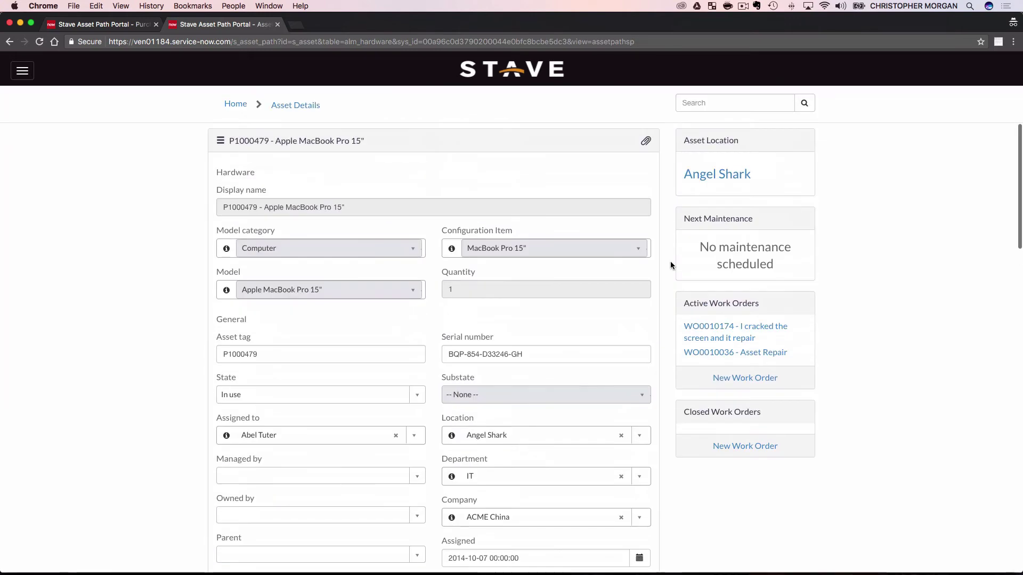
scroll(448, 266, "down", 3)
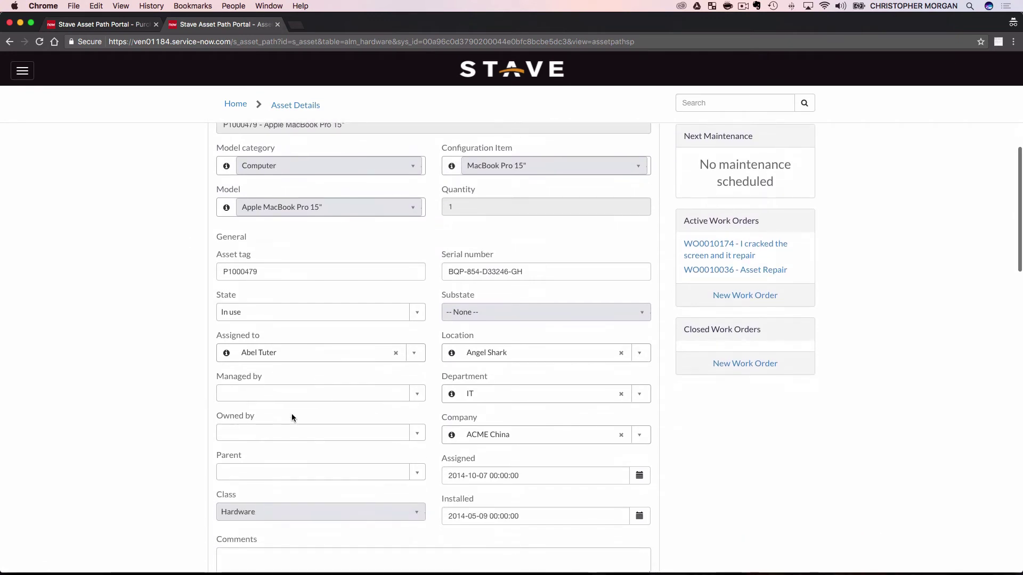
scroll(416, 301, "down", 5)
scroll(421, 277, "down", 5)
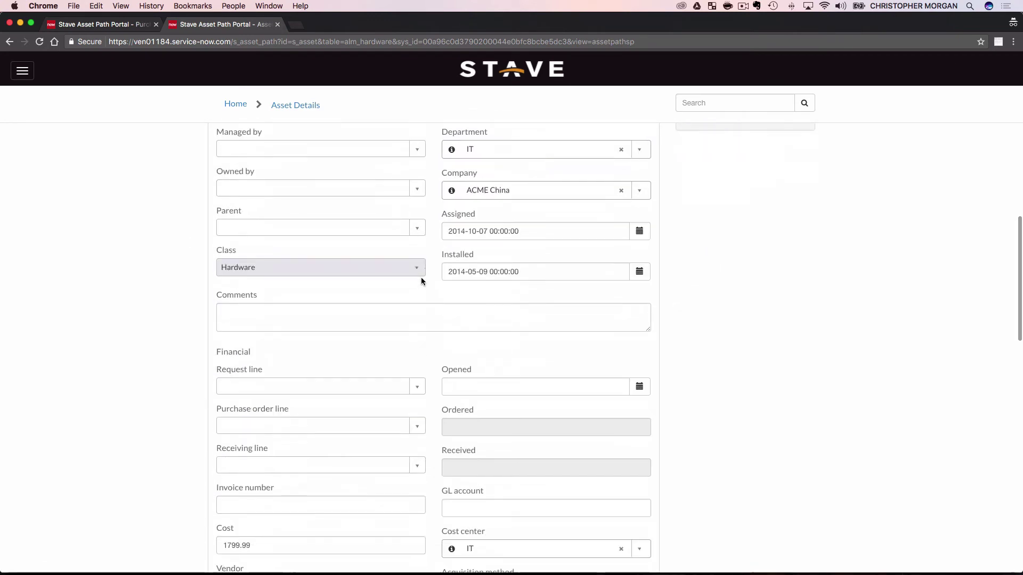
scroll(421, 277, "down", 1)
scroll(421, 277, "down", 4)
scroll(421, 277, "down", 2)
scroll(421, 277, "down", 4)
scroll(421, 277, "down", 4)
scroll(420, 277, "down", 3)
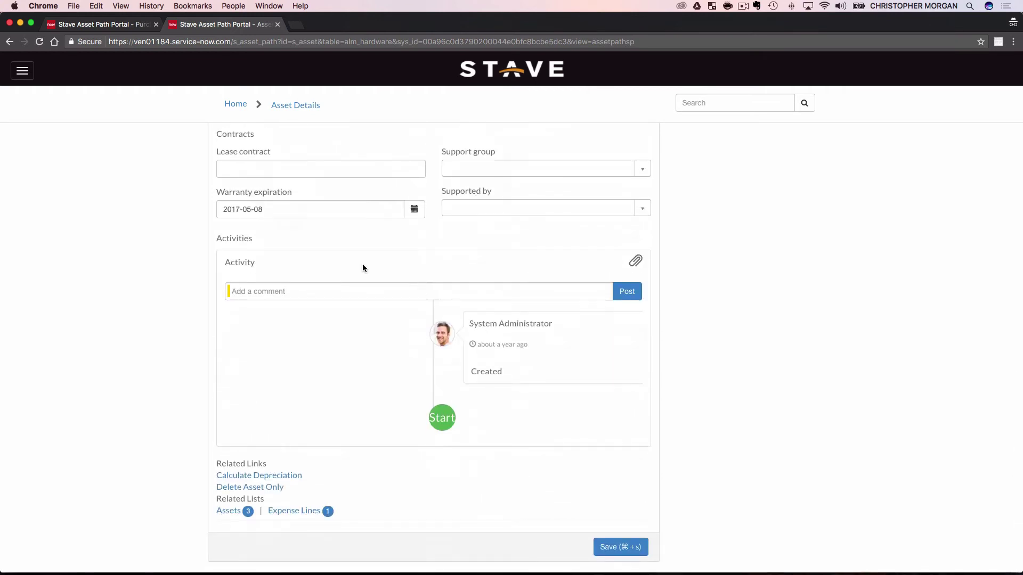
scroll(452, 483, "up", 15)
scroll(451, 484, "up", 5)
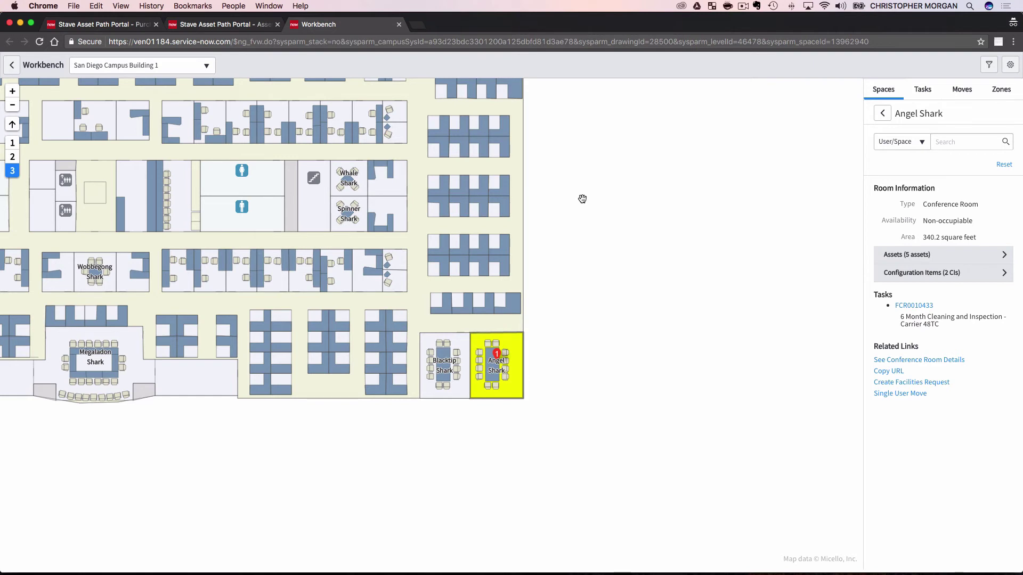
Step: Zoom out from the Angel Shark floor map back to the San Diego campus view
scroll(577, 200, "down", 5)
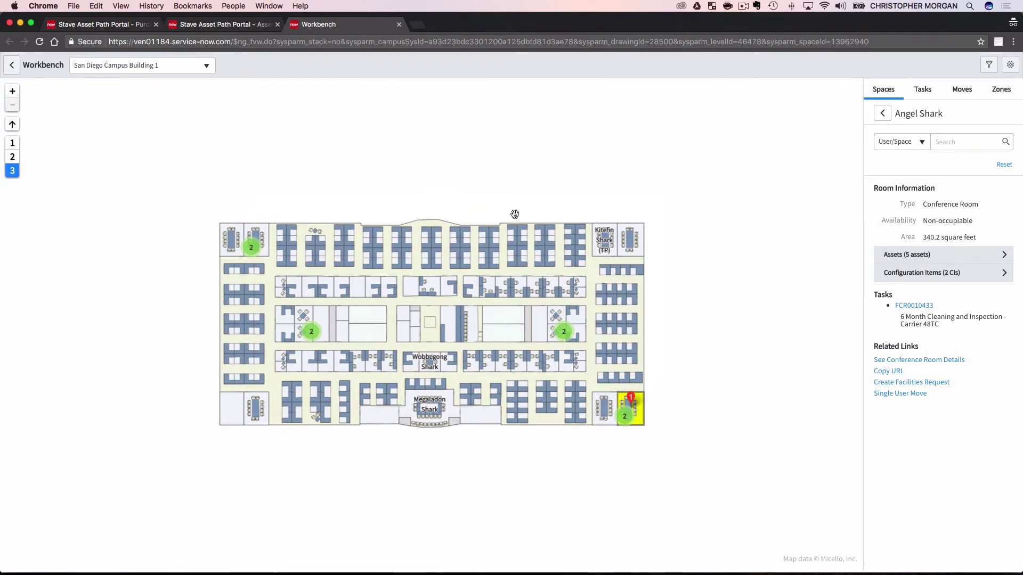
left_click(12, 125)
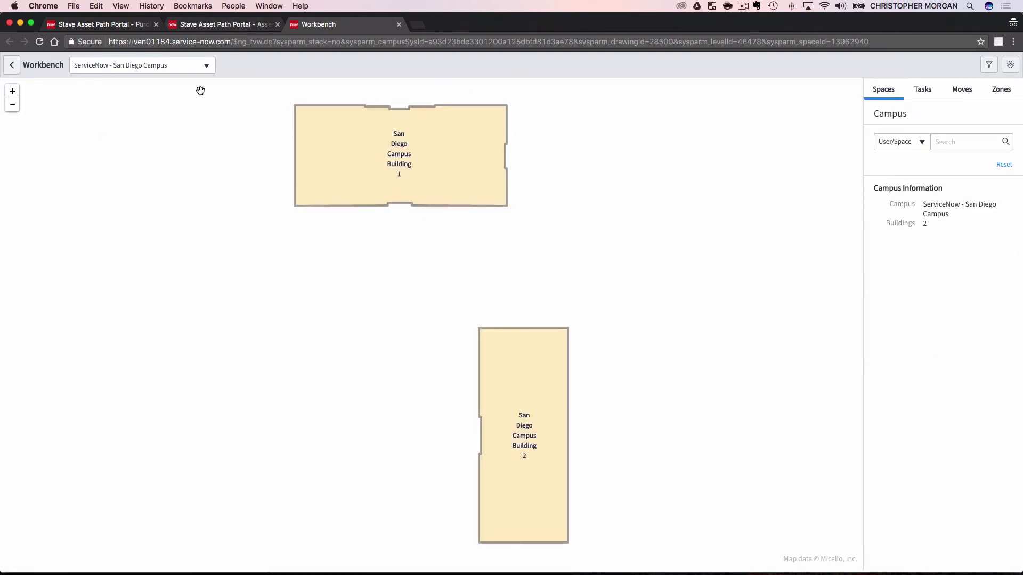
Step: Go from purchase order PO0010002 back to the portal home page
left_click(121, 27)
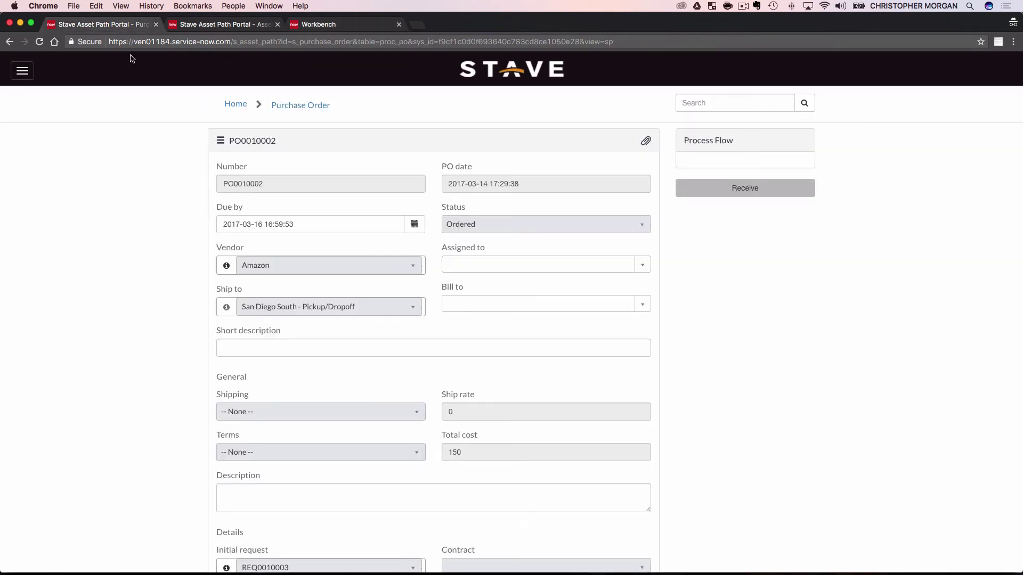
left_click(22, 71)
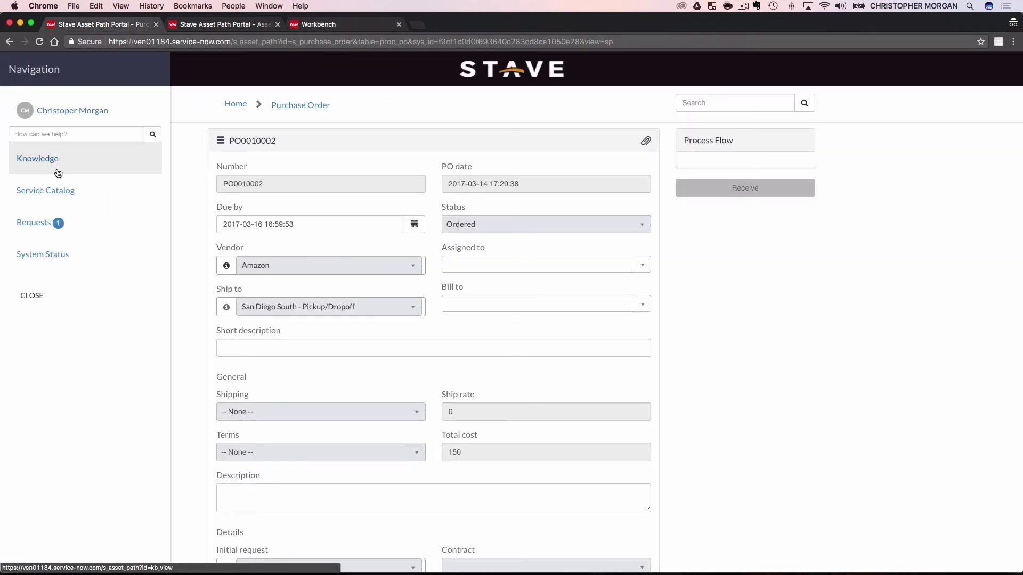
left_click(33, 296)
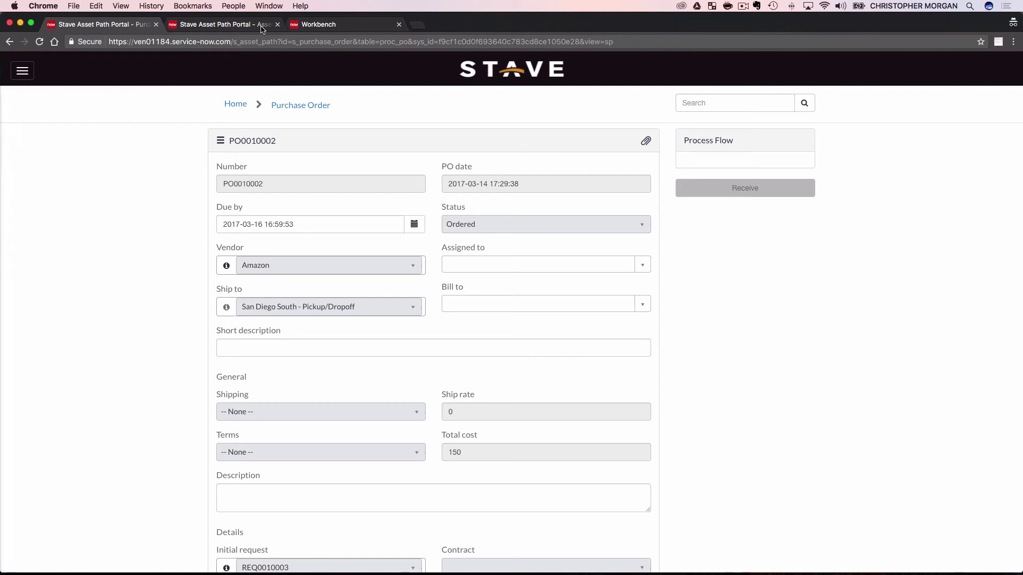
left_click(237, 115)
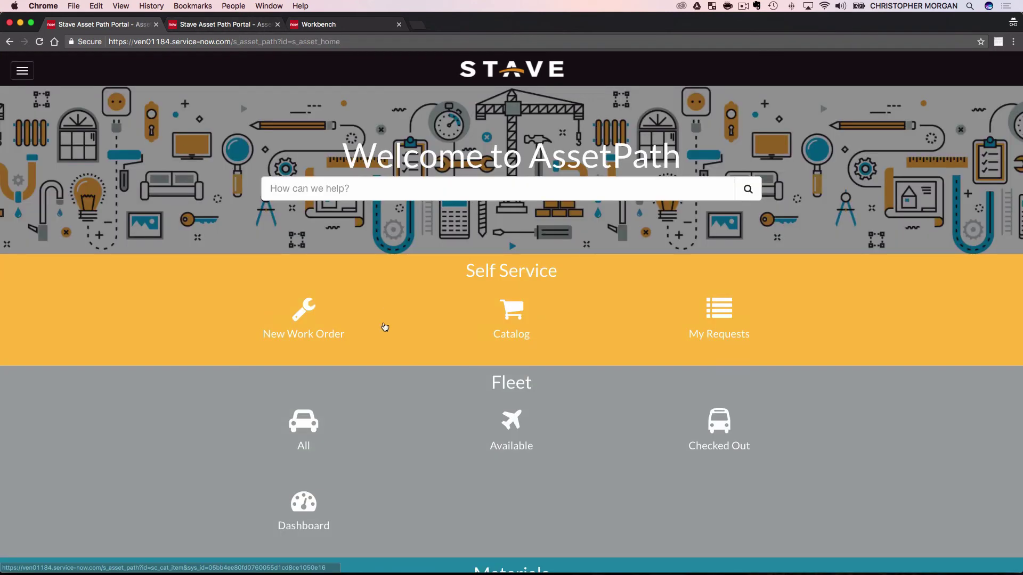
Step: Audit by model for MacBook Air 13" and review its 142 assets totalling $227,198.58
scroll(383, 327, "down", 8)
left_click(276, 477)
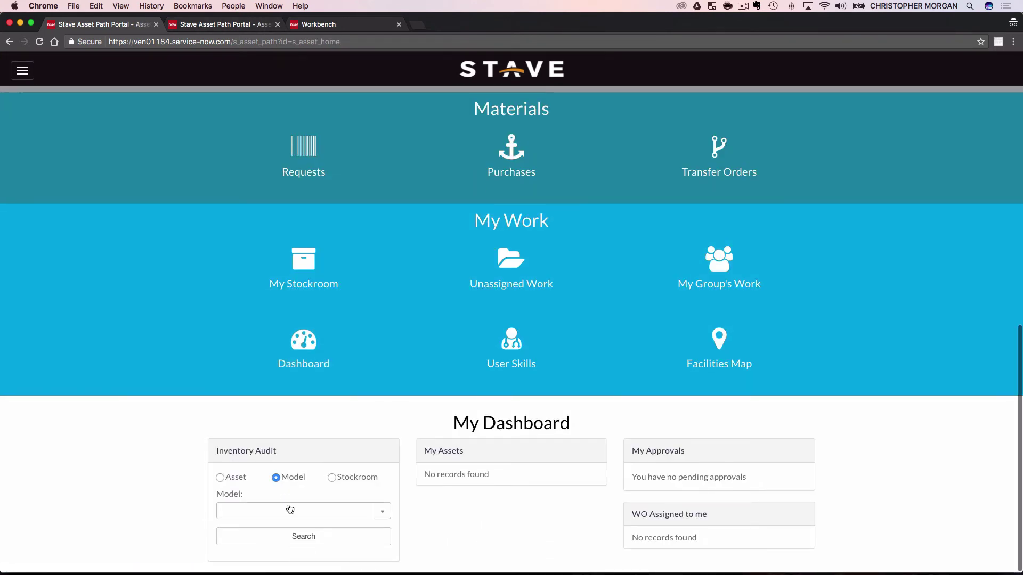
left_click(292, 511)
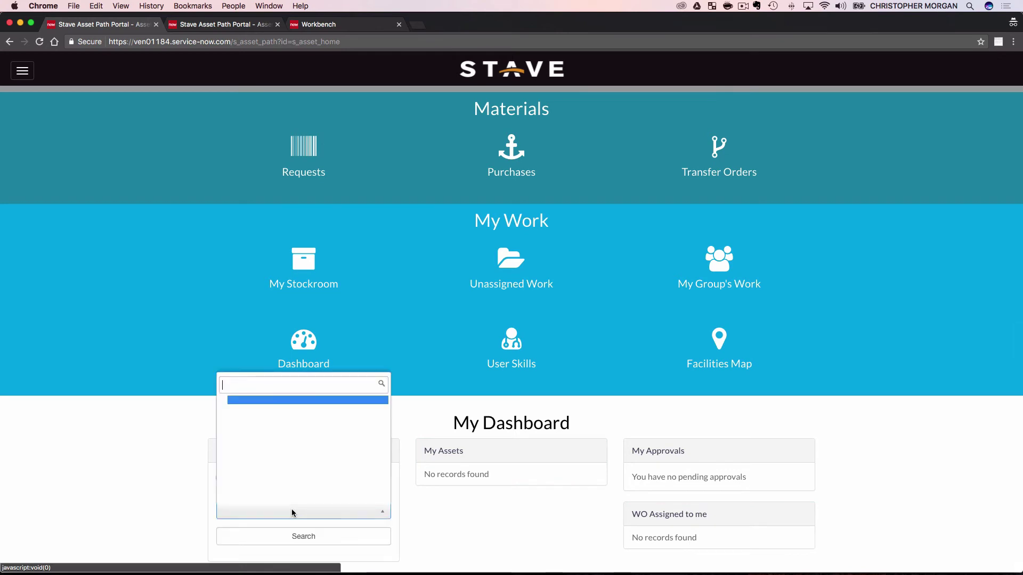
type("m")
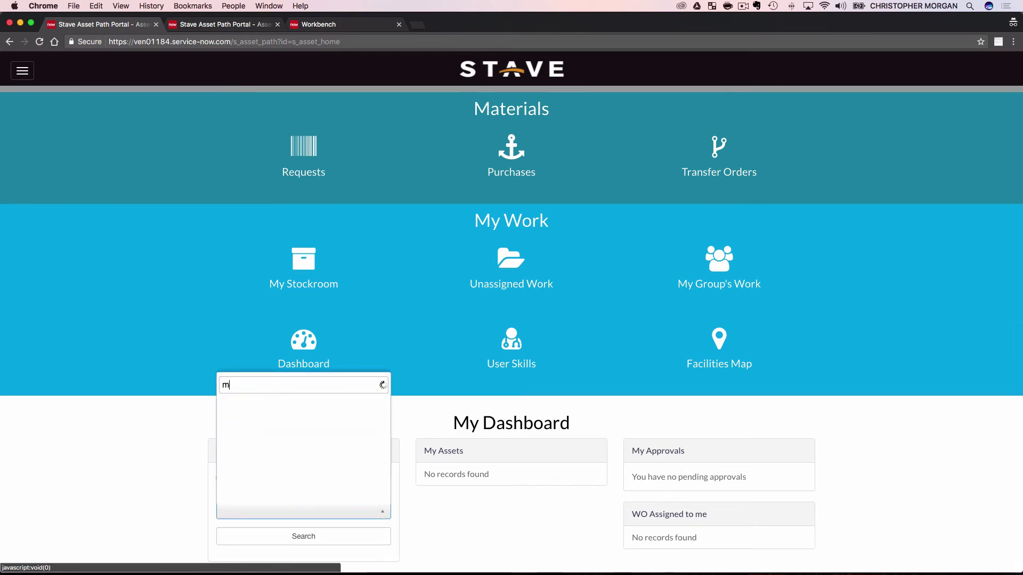
type("odacbook")
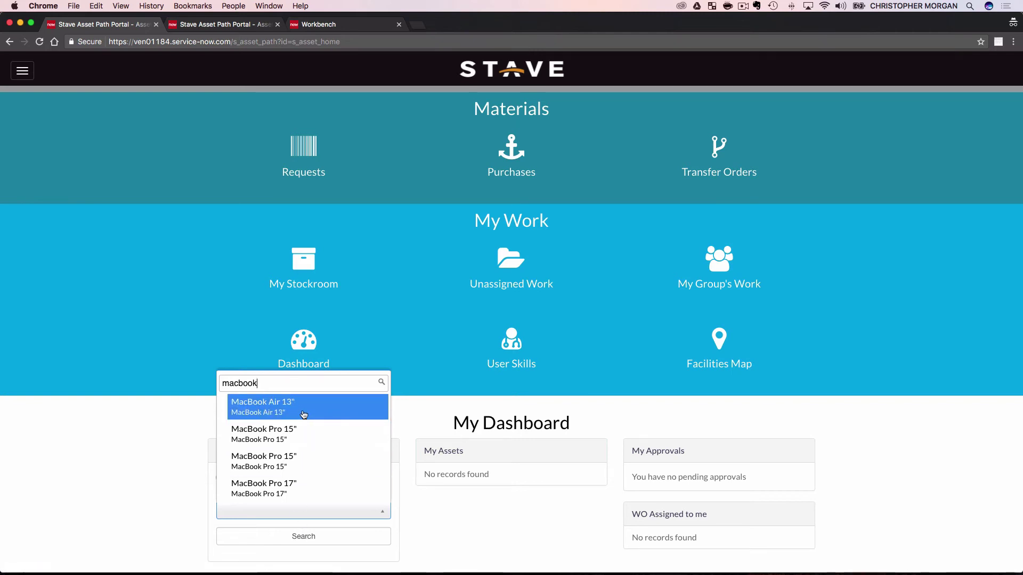
left_click(336, 409)
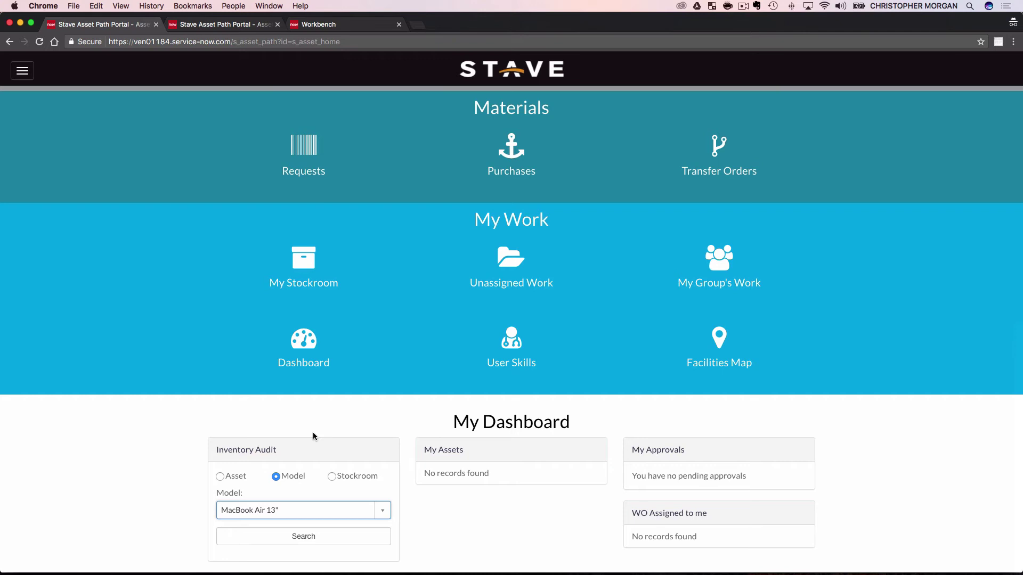
left_click(313, 537)
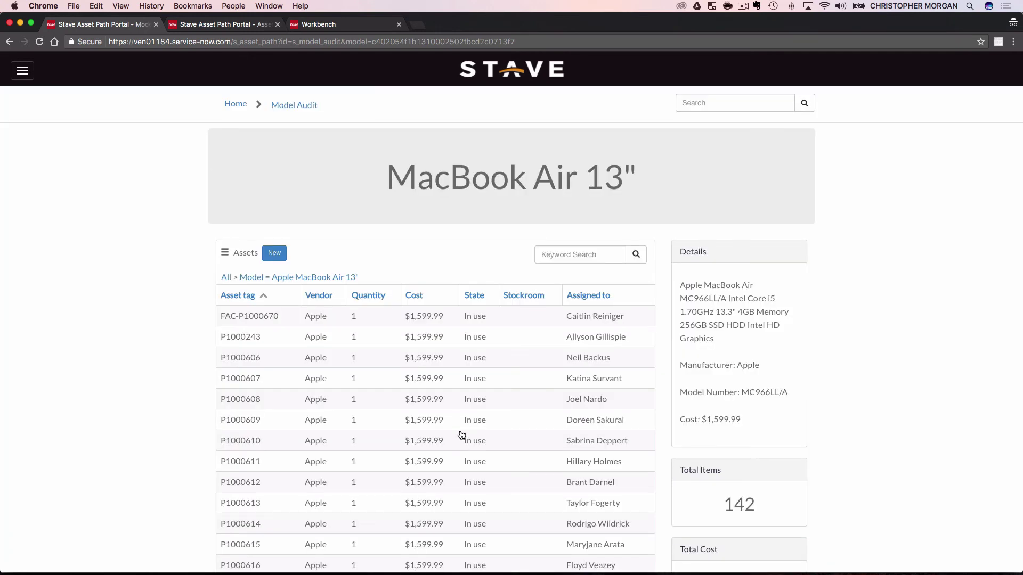
scroll(540, 353, "down", 3)
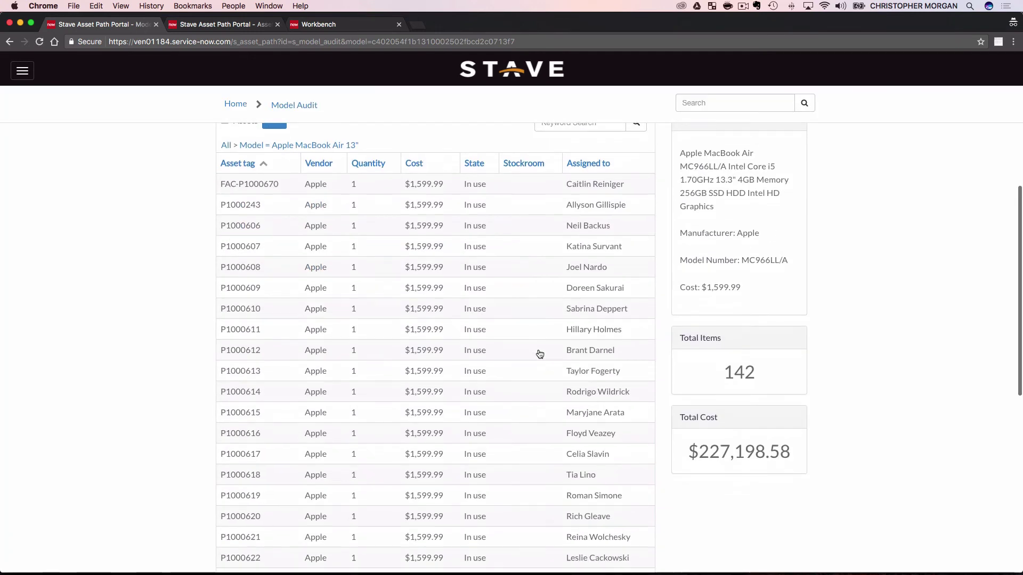
scroll(539, 353, "up", 3)
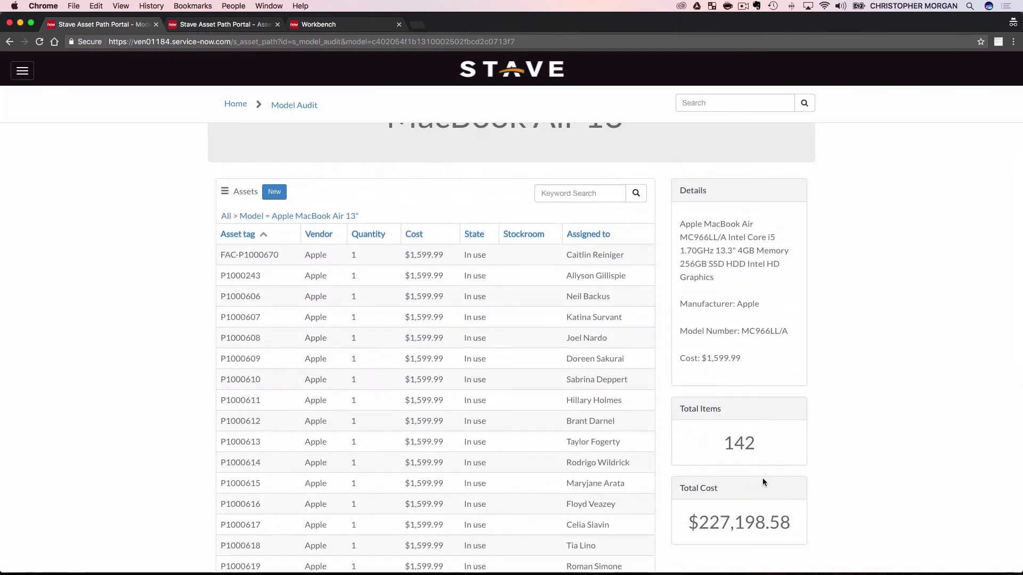
scroll(762, 478, "down", 3)
scroll(779, 476, "down", 6)
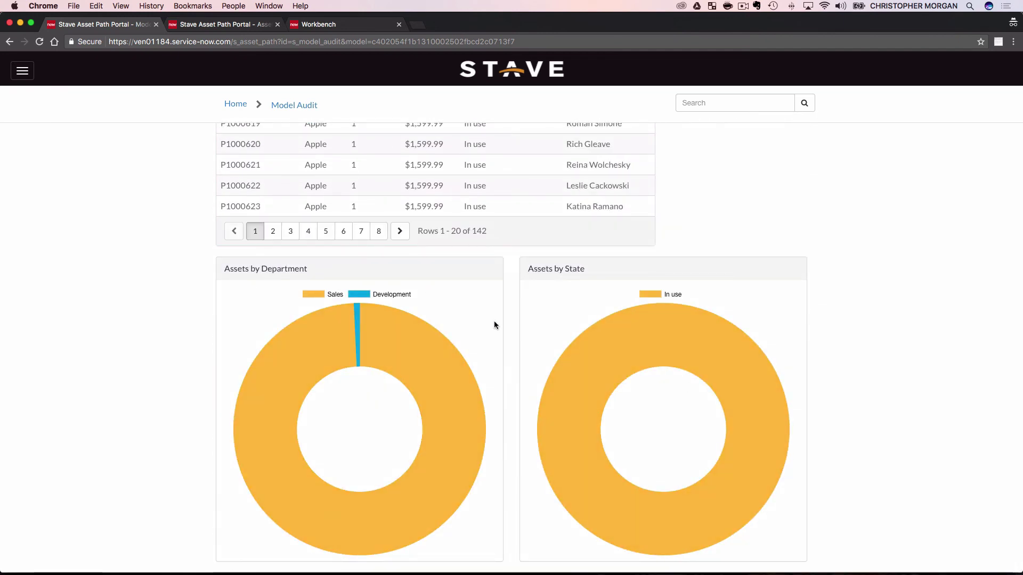
scroll(494, 325, "up", 10)
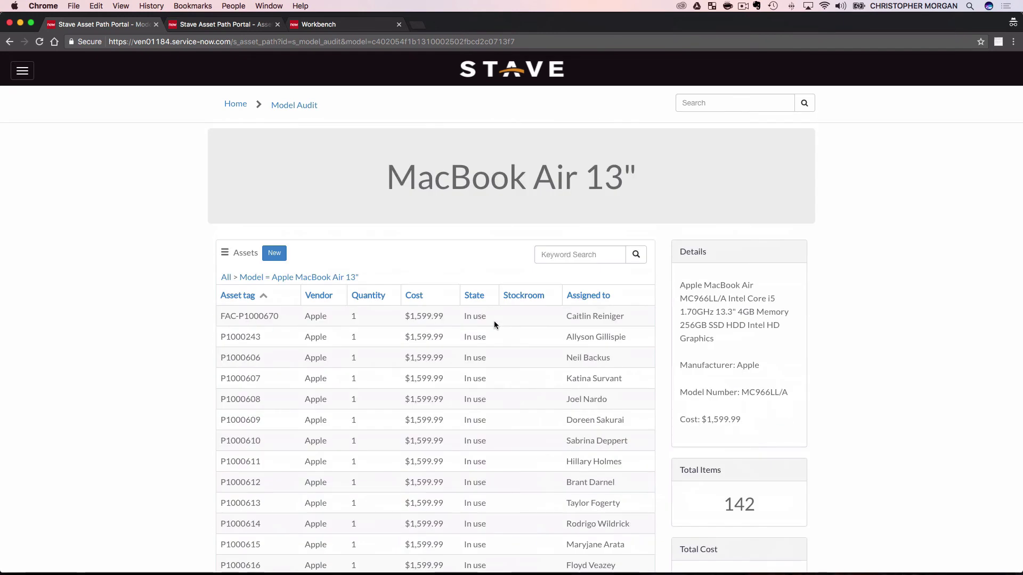
Step: From the home page, audit by stockroom for San Diego South - Pickup/Dropoff
left_click(236, 105)
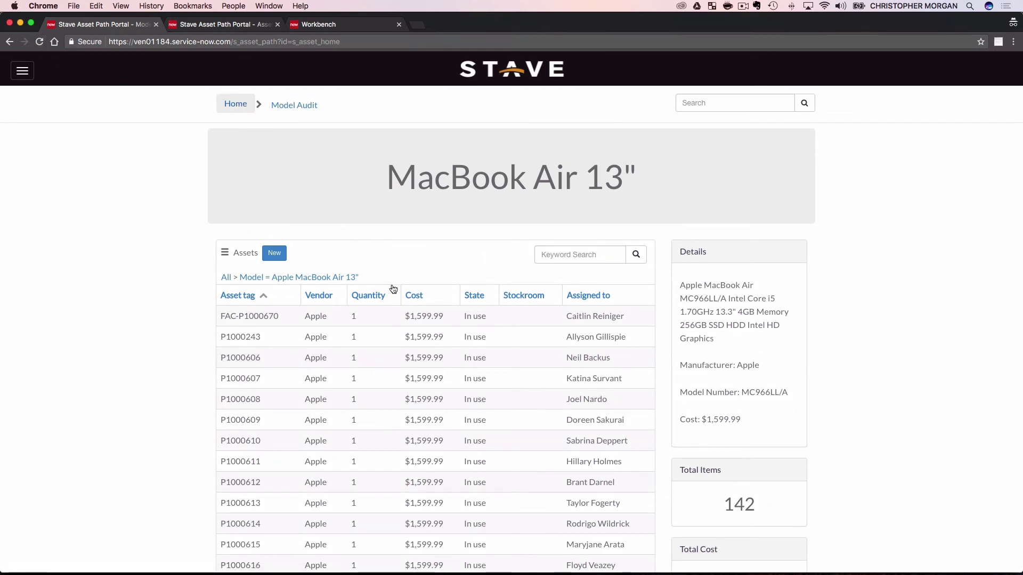
scroll(391, 289, "down", 9)
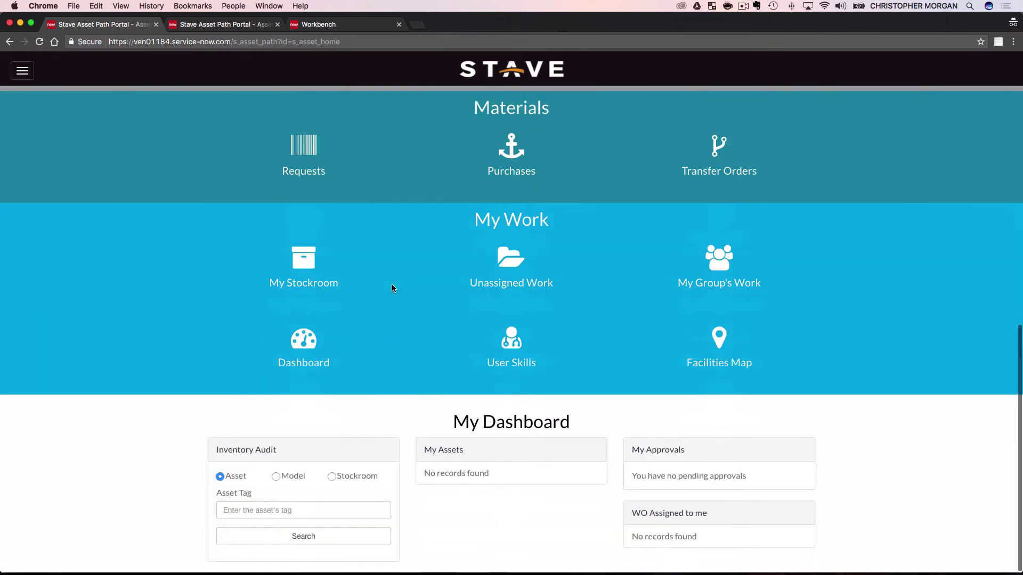
left_click(332, 475)
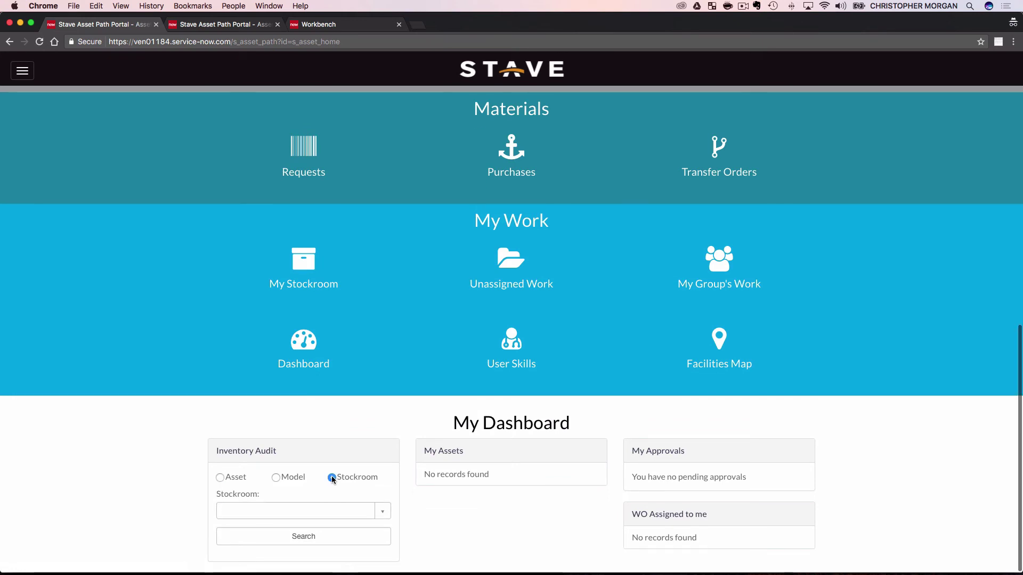
left_click(330, 510)
type("san diego")
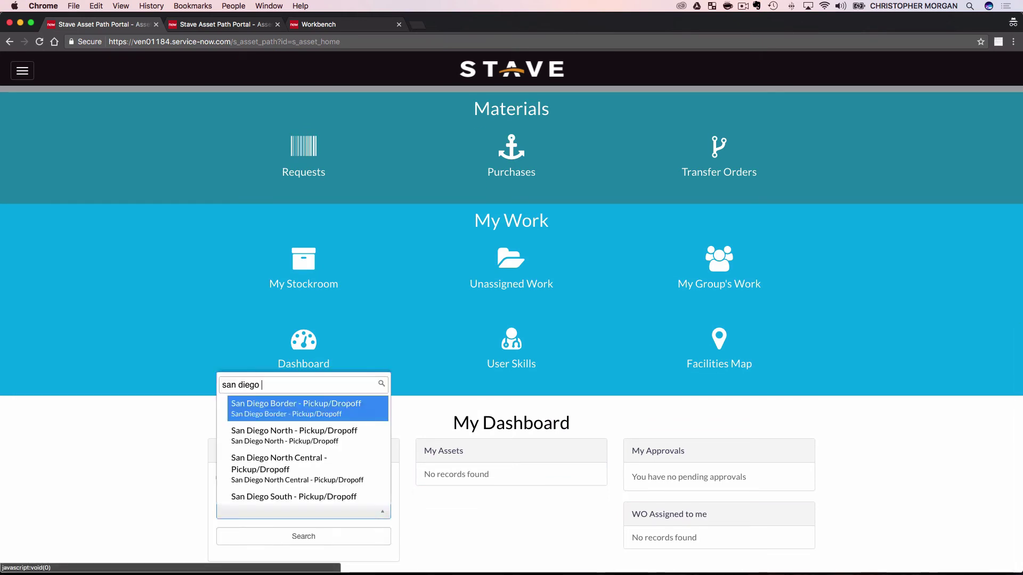
left_click(311, 494)
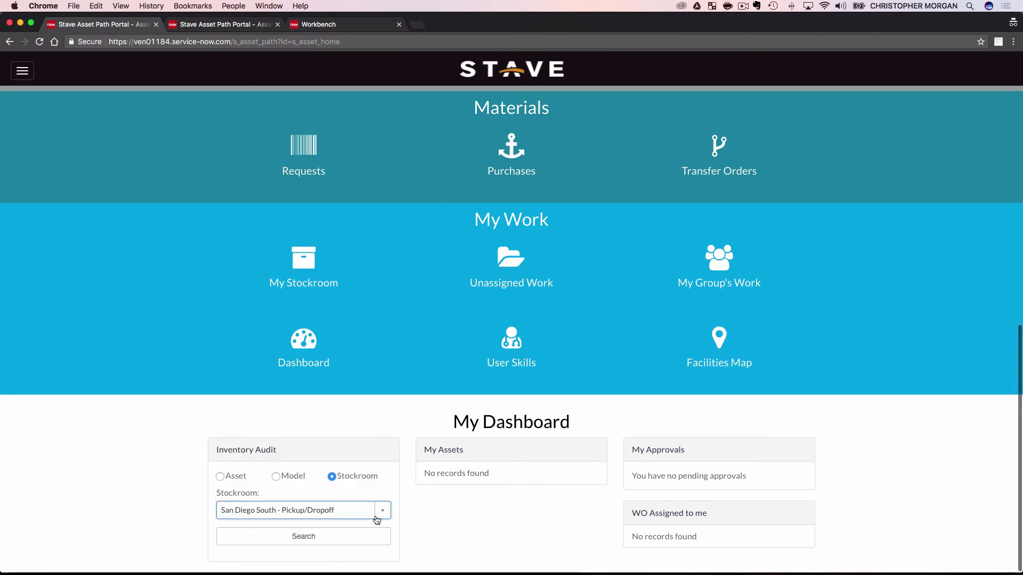
left_click(317, 541)
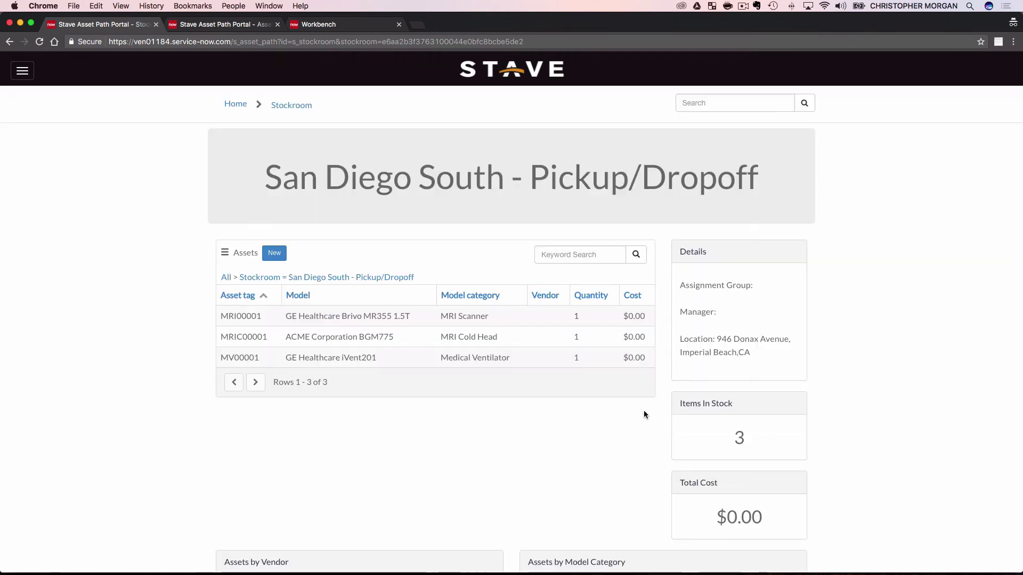
Step: Review the stockroom audit results: three in-stock assets totalling $0.00
scroll(654, 410, "down", 3)
scroll(655, 410, "down", 2)
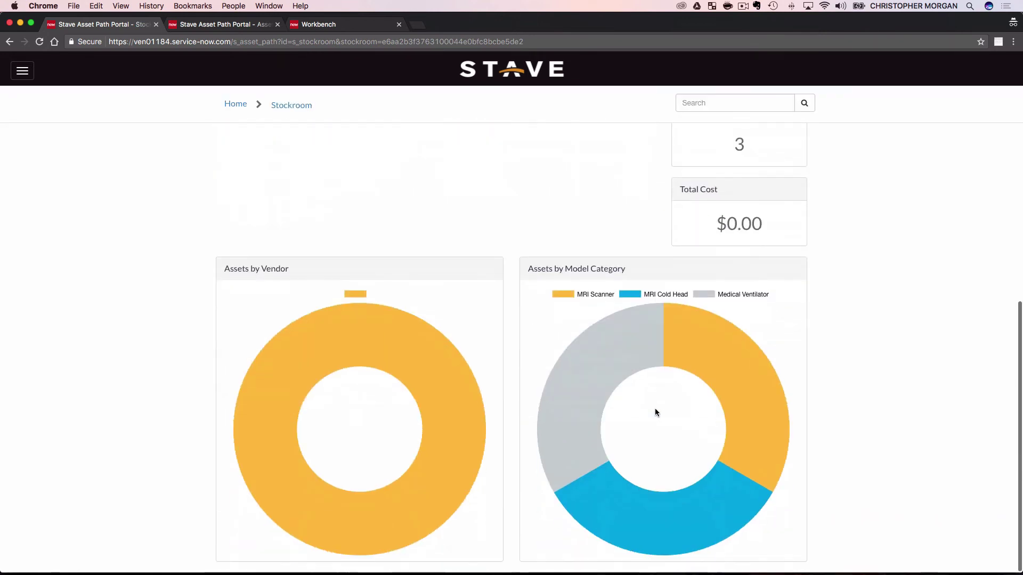
scroll(842, 423, "up", 5)
scroll(842, 423, "down", 5)
scroll(842, 424, "up", 3)
scroll(842, 423, "up", 2)
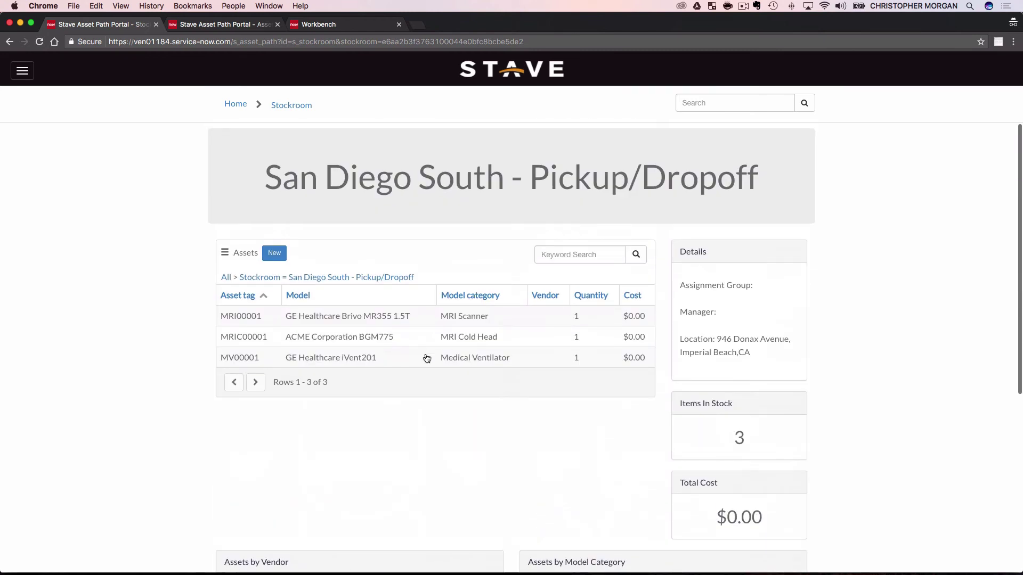
Step: Open ventilator asset MV00001 and inspect its location map near Imperial Beach
double_click(338, 361)
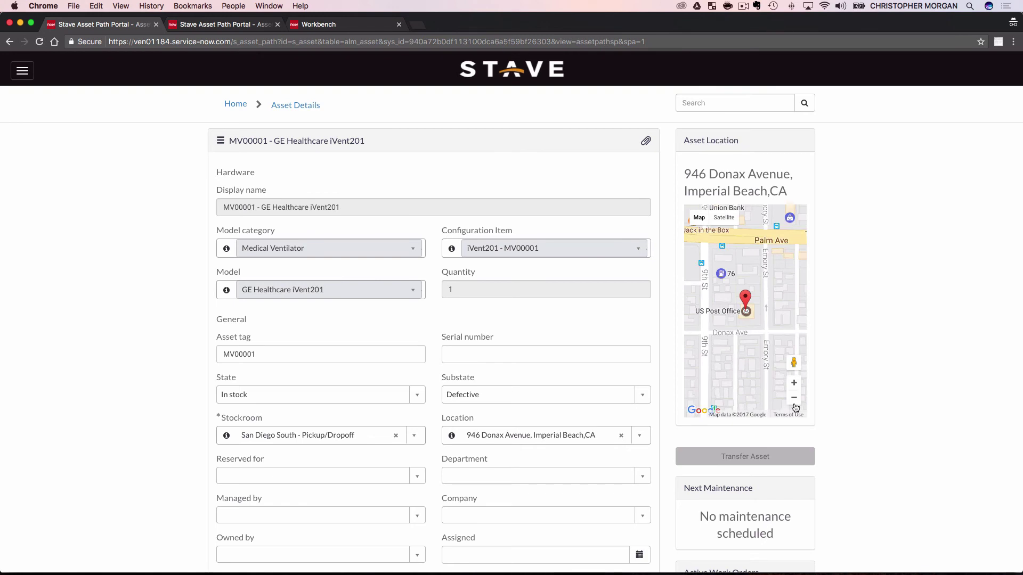
left_click(795, 404)
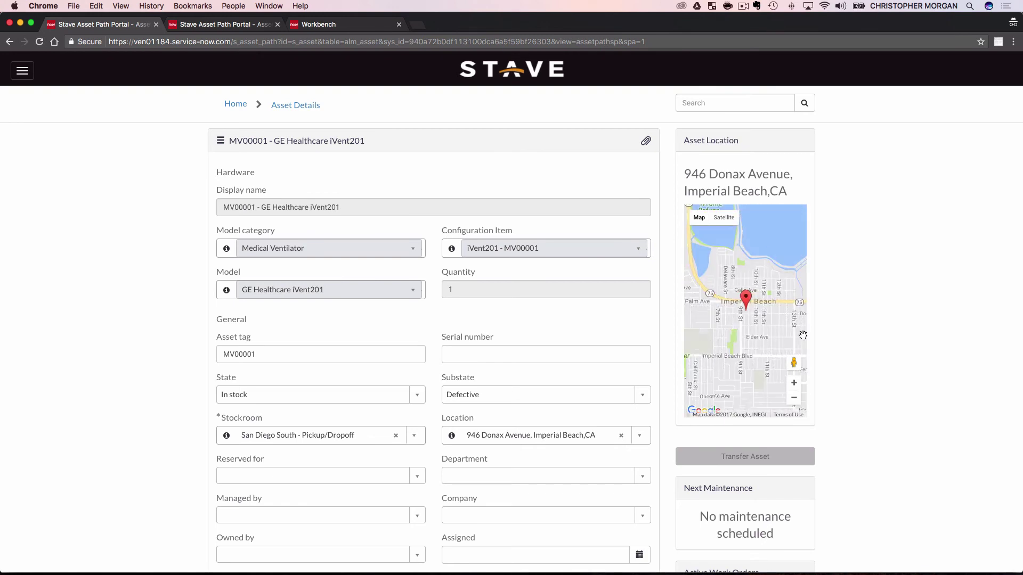
left_click(794, 397)
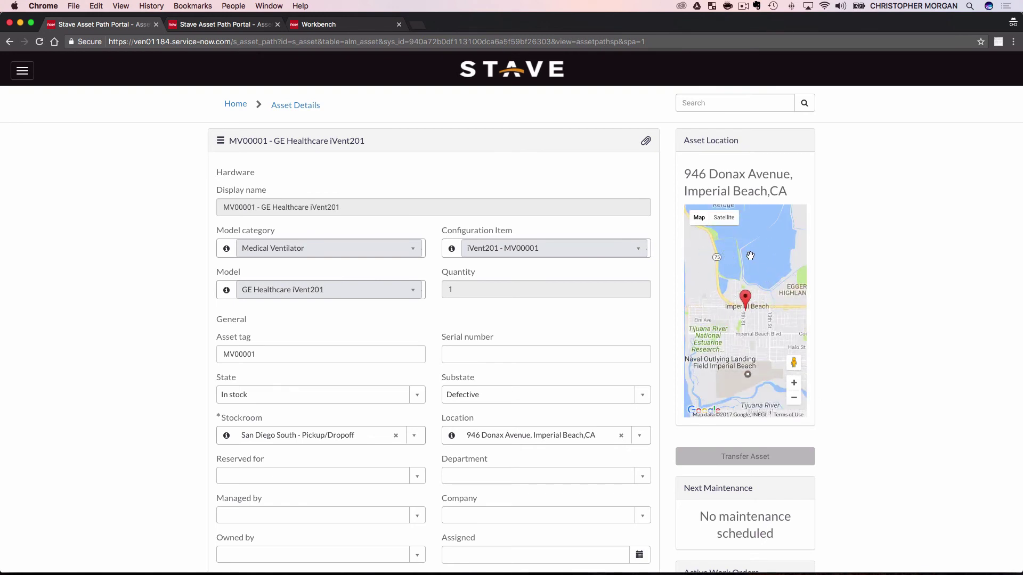
left_click_drag(732, 272, 743, 290)
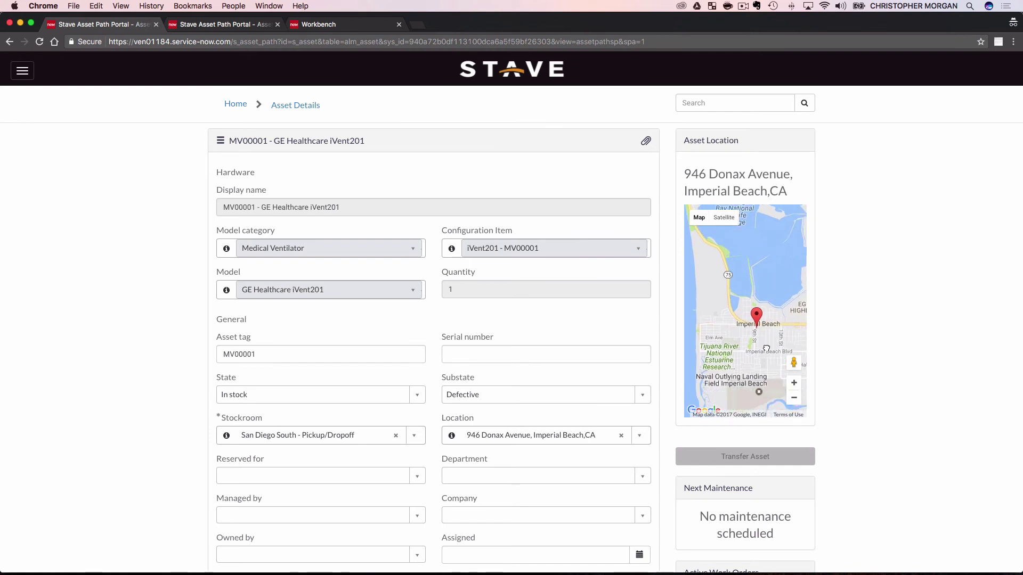
left_click_drag(765, 349, 746, 349)
scroll(829, 401, "down", 3)
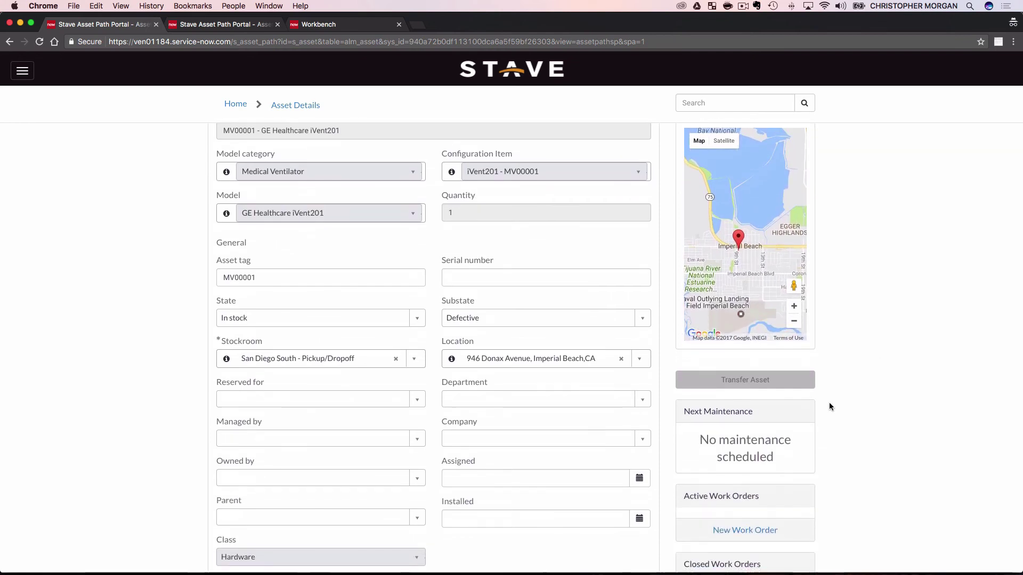
Step: Submit a transfer order sending MV00001 to San Diego North - Pickup/Dropoff, then return home
left_click(760, 380)
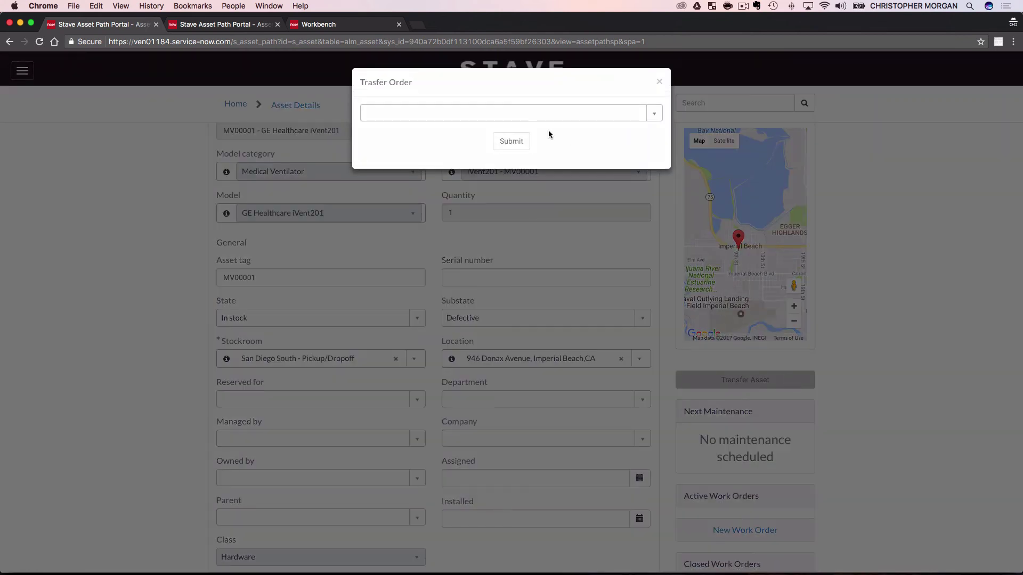
left_click(532, 114)
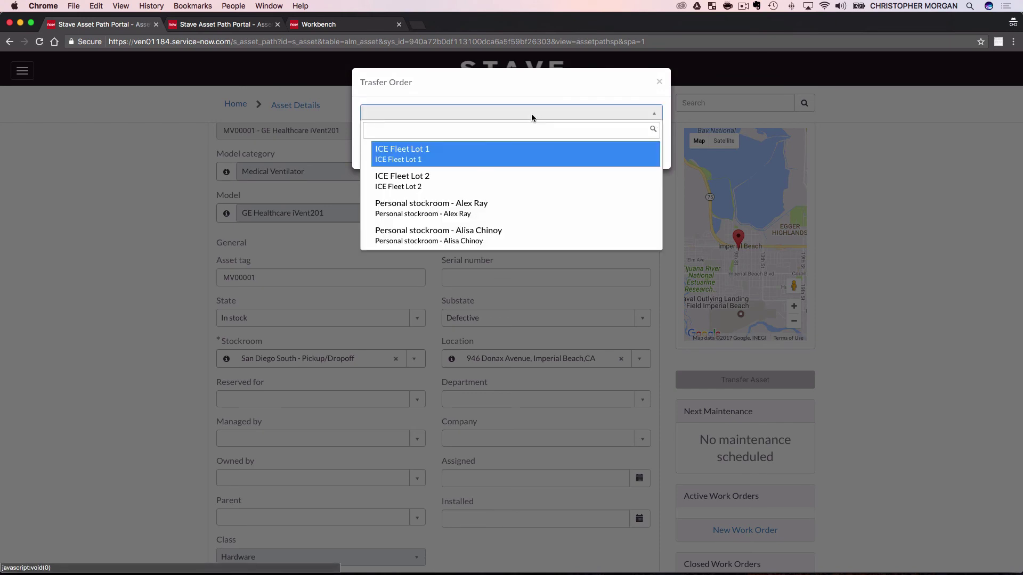
type("sout")
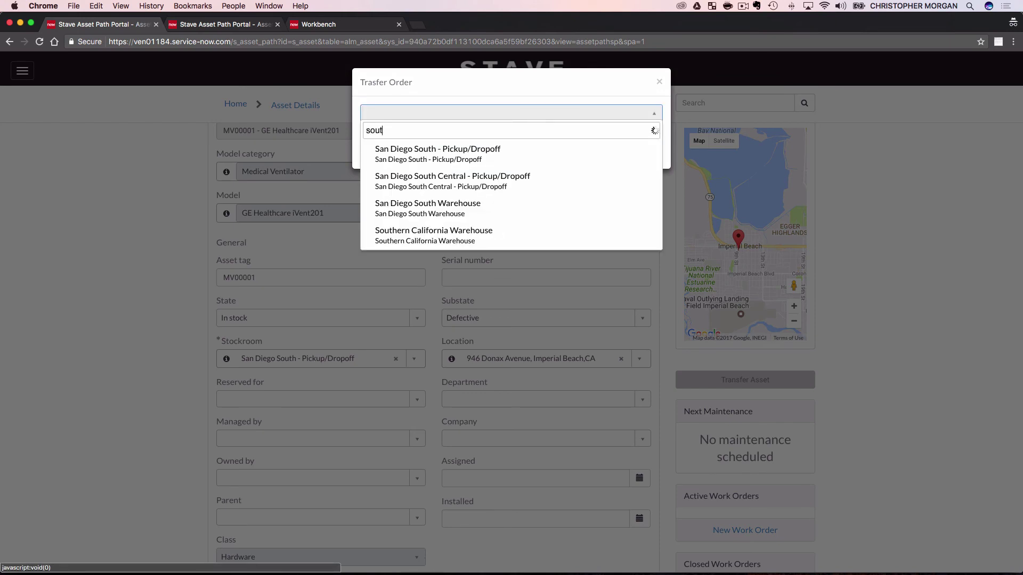
key("BackSpace")
key("BackSpace")
type("an diego")
left_click(459, 184)
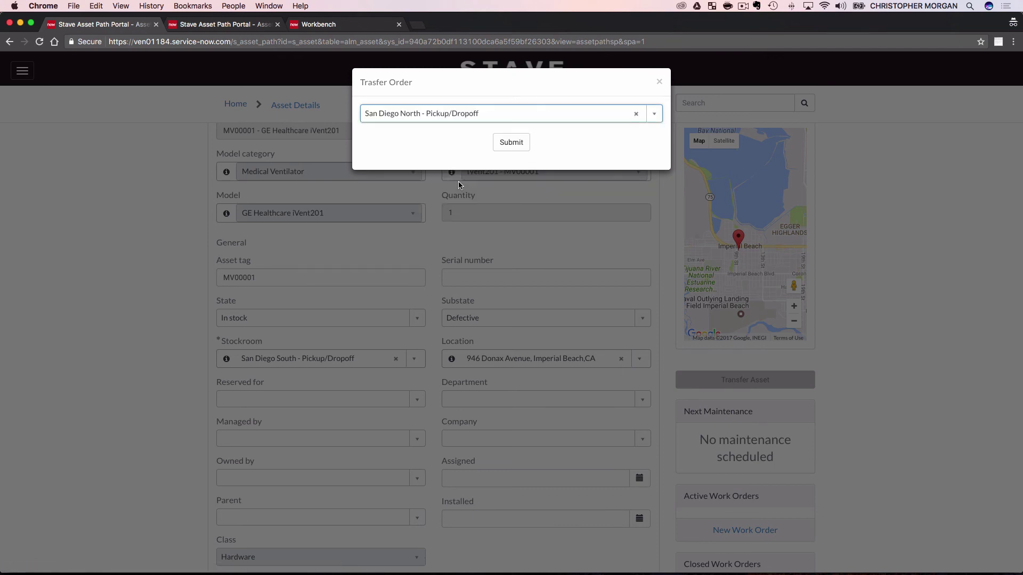
left_click(520, 142)
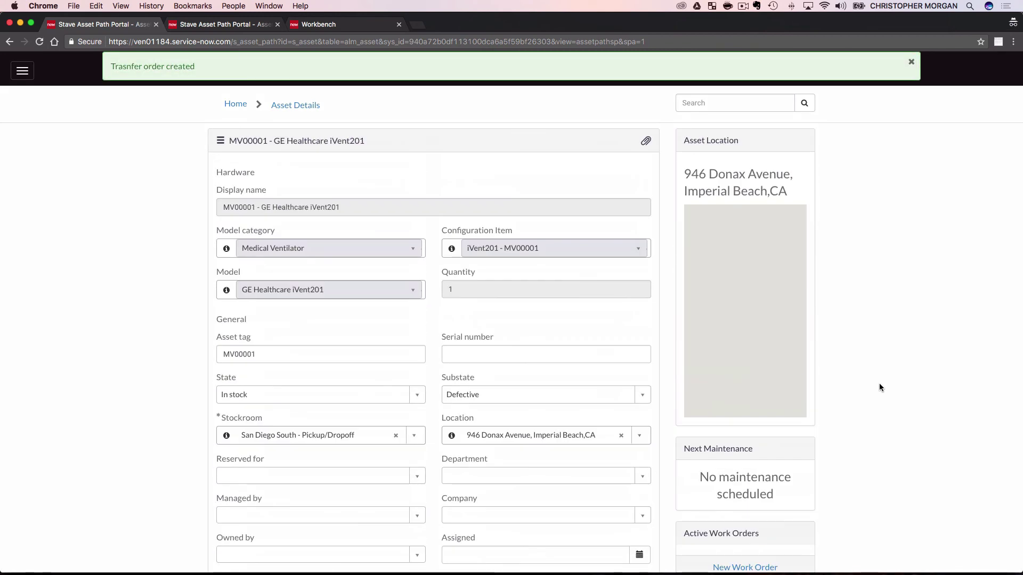
left_click(235, 105)
Step: Open transfer order TO0010002 from the Transfer Orders list sorted newest requested first
scroll(834, 385, "down", 5)
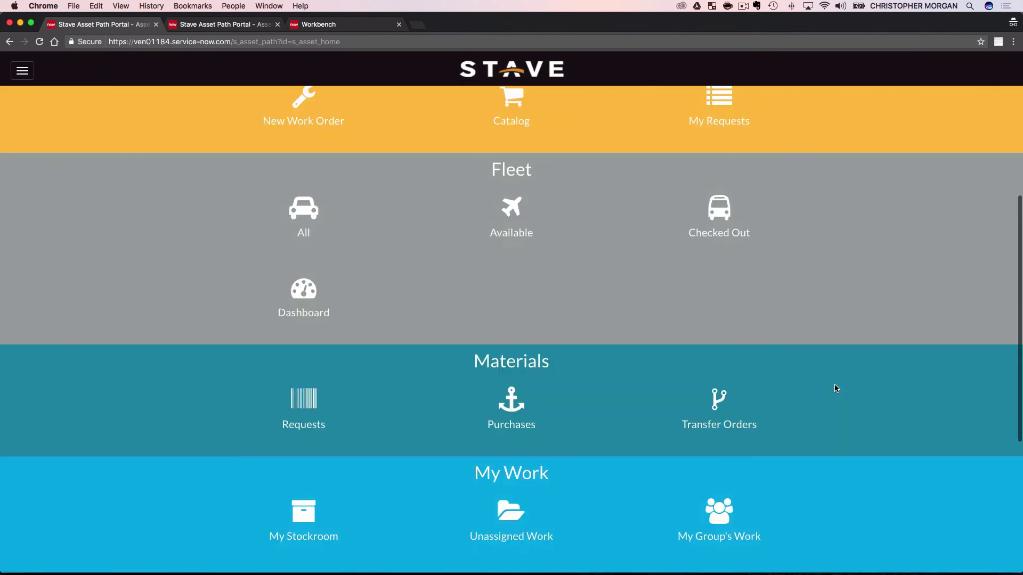
scroll(834, 389, "down", 3)
left_click(719, 244)
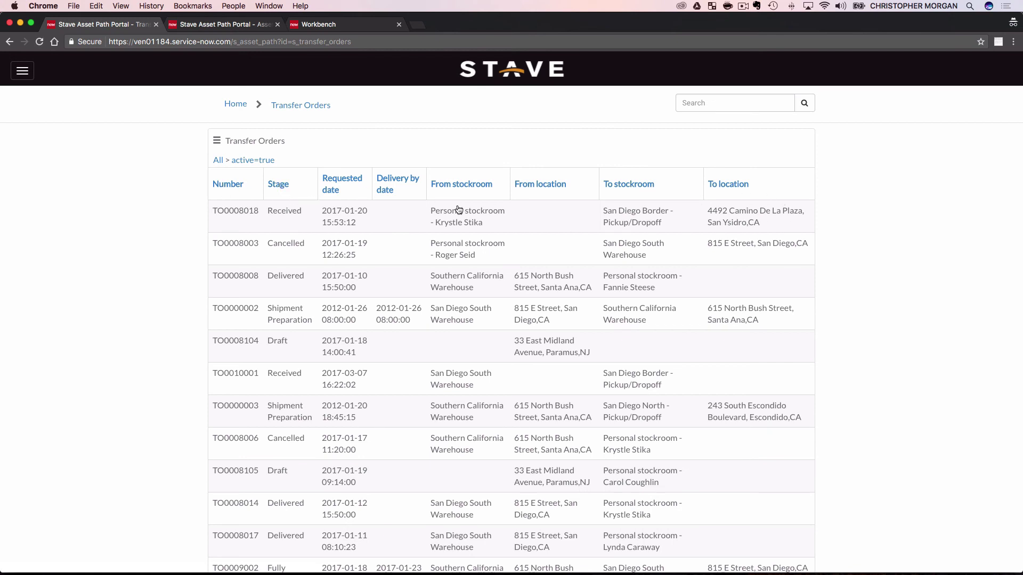
left_click(353, 184)
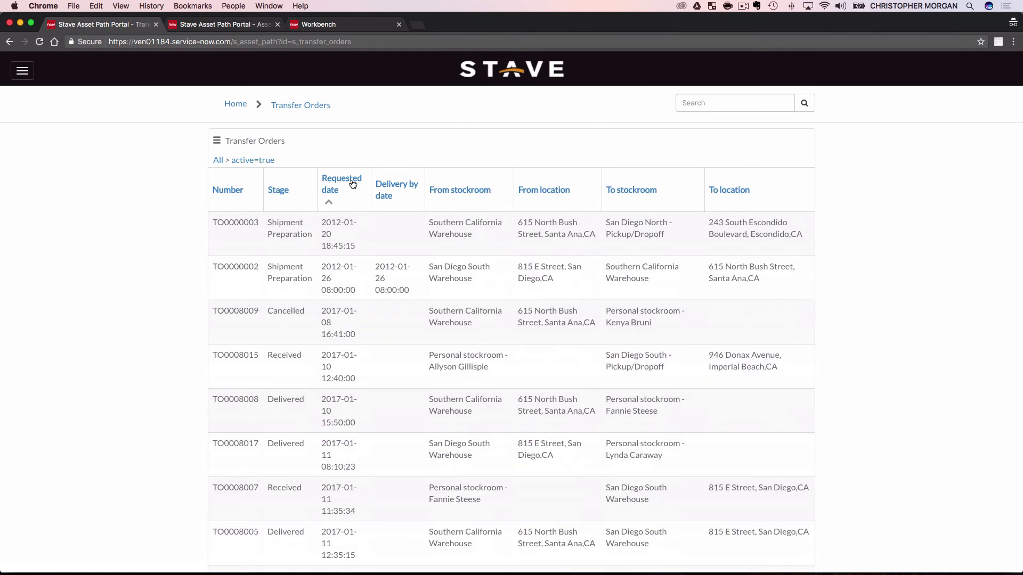
left_click(353, 183)
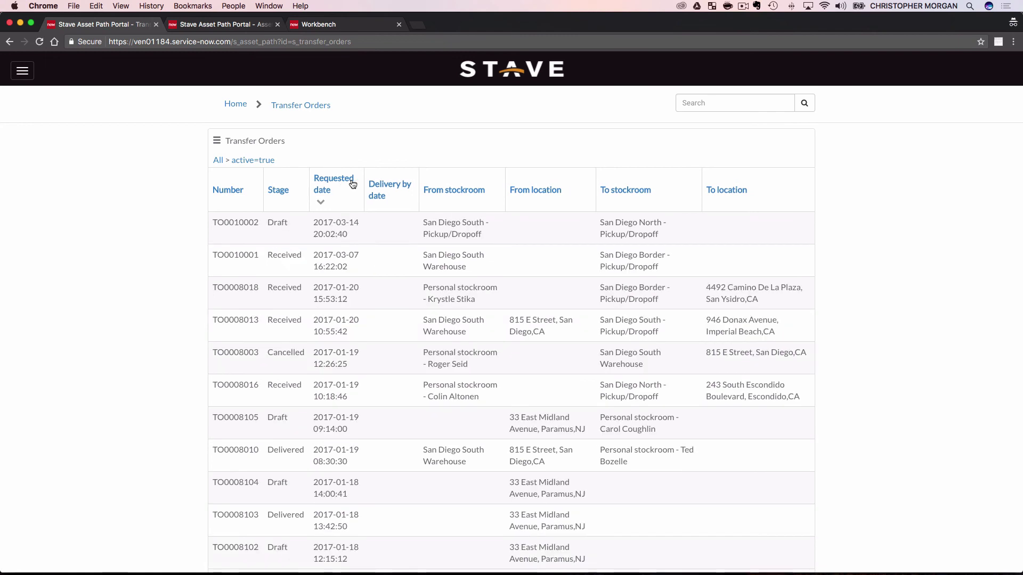
left_click(242, 224)
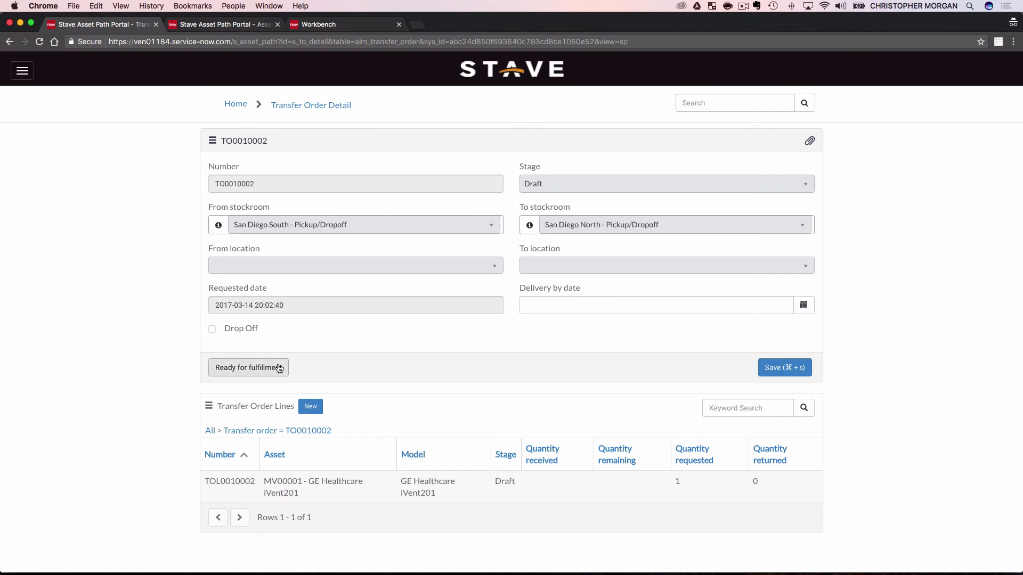
Step: Advance TO0010002 through Ready for fulfillment and Prepare for shipment to Fully Shipped
left_click(278, 373)
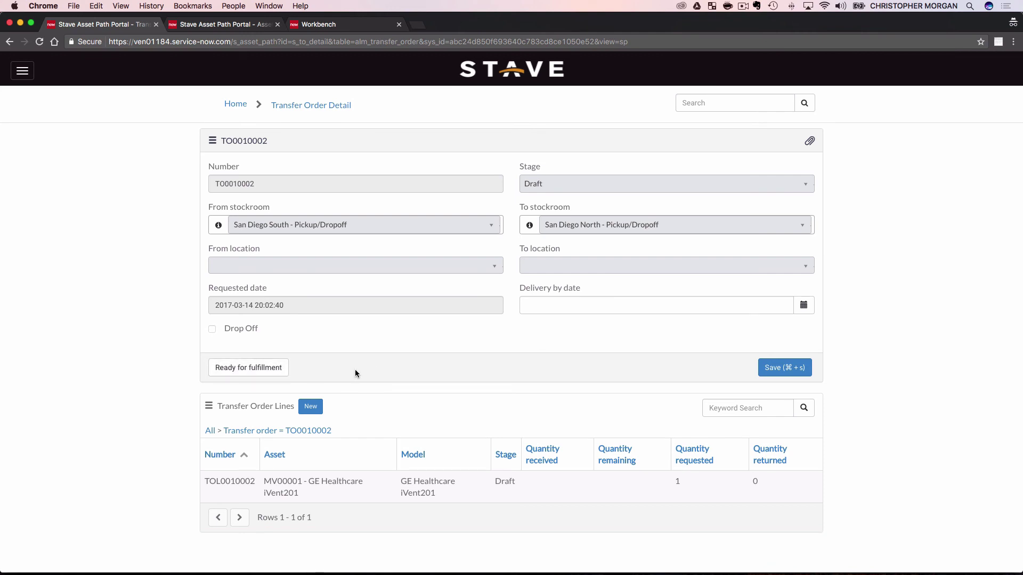
left_click(285, 373)
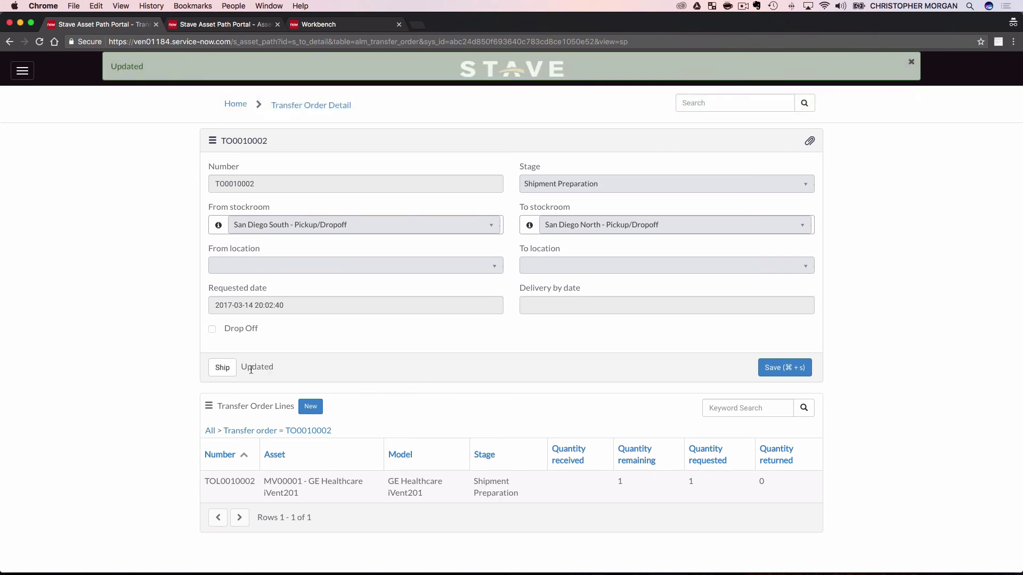
left_click(222, 367)
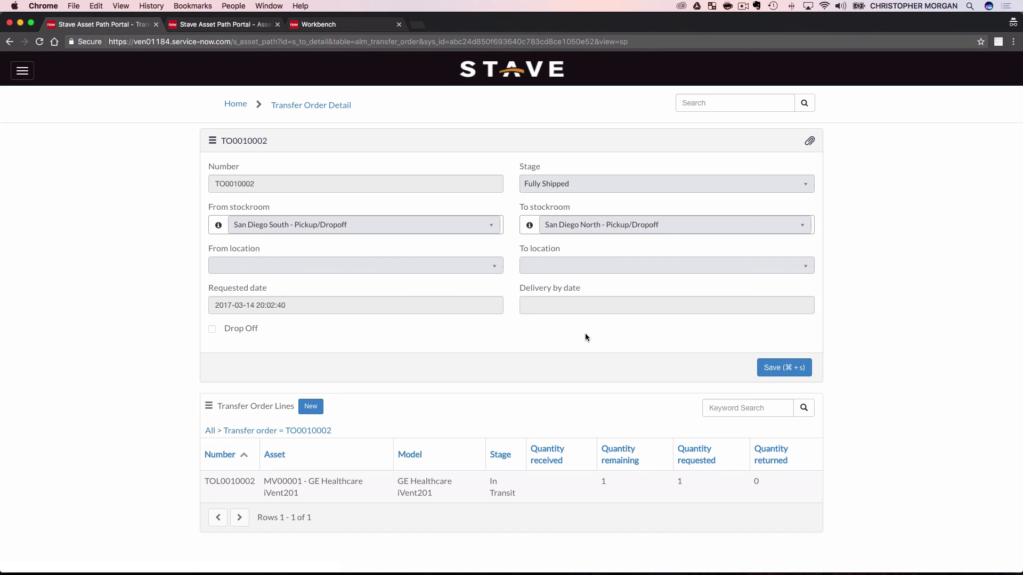
left_click(235, 104)
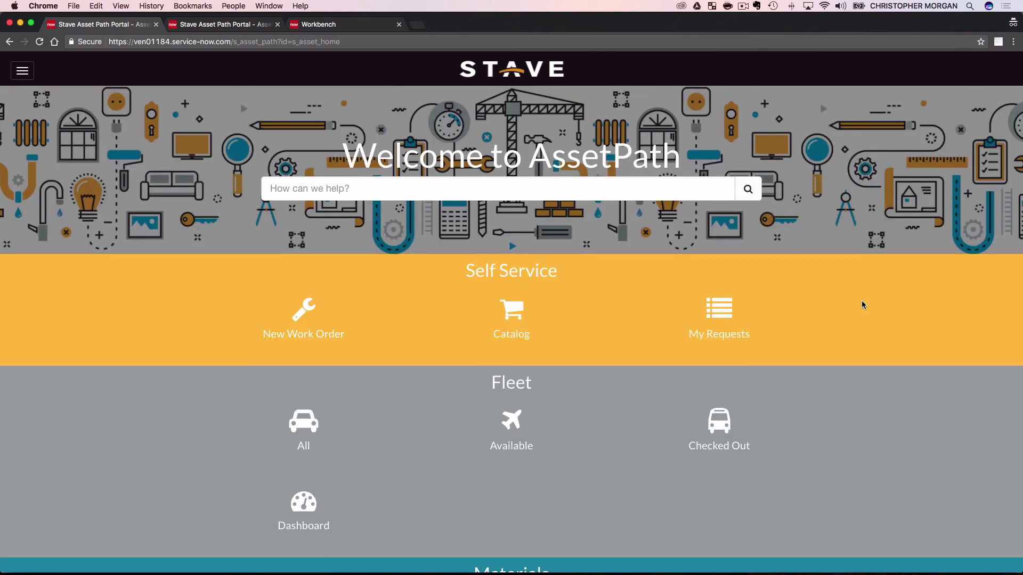
scroll(823, 258, "down", 6)
scroll(823, 258, "up", 6)
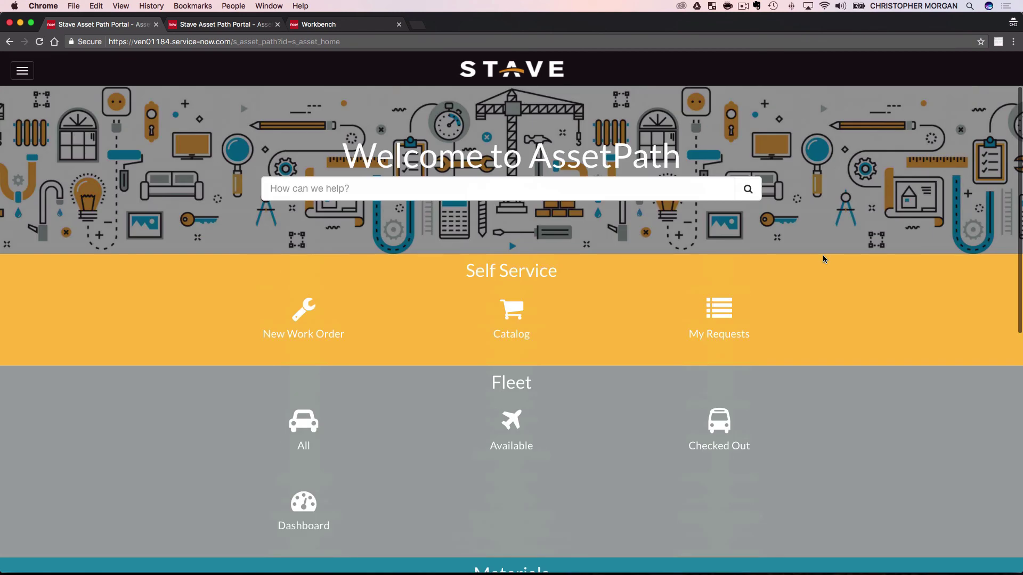
scroll(822, 258, "down", 3)
scroll(822, 259, "down", 3)
scroll(823, 259, "down", 2)
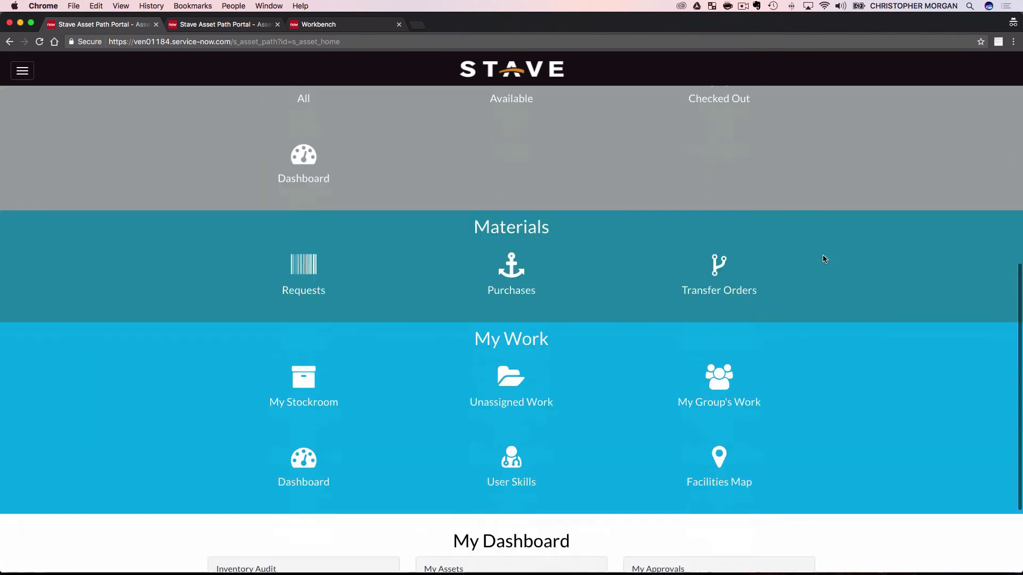
scroll(823, 259, "down", 1)
scroll(824, 259, "down", 1)
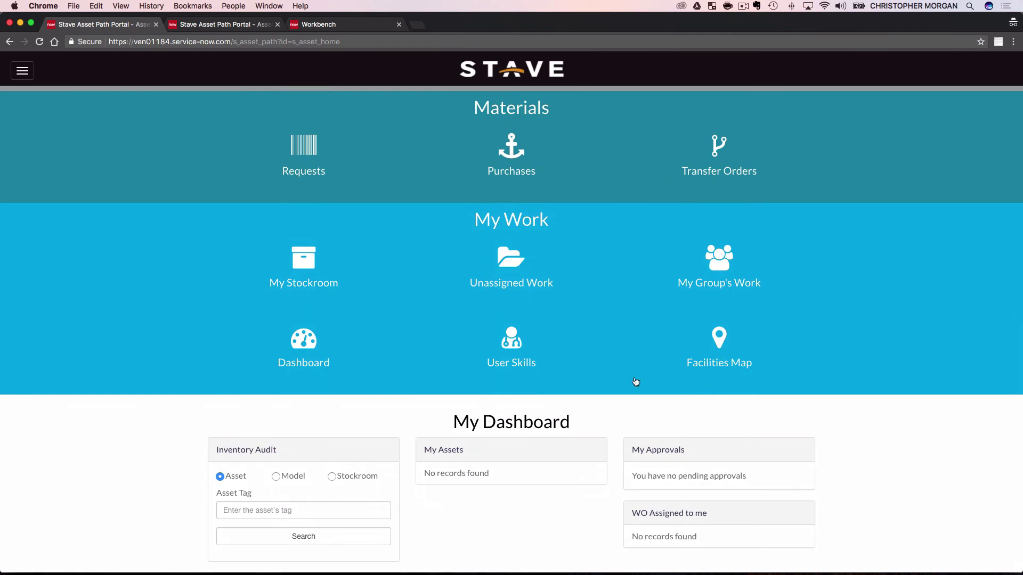
scroll(847, 469, "up", 9)
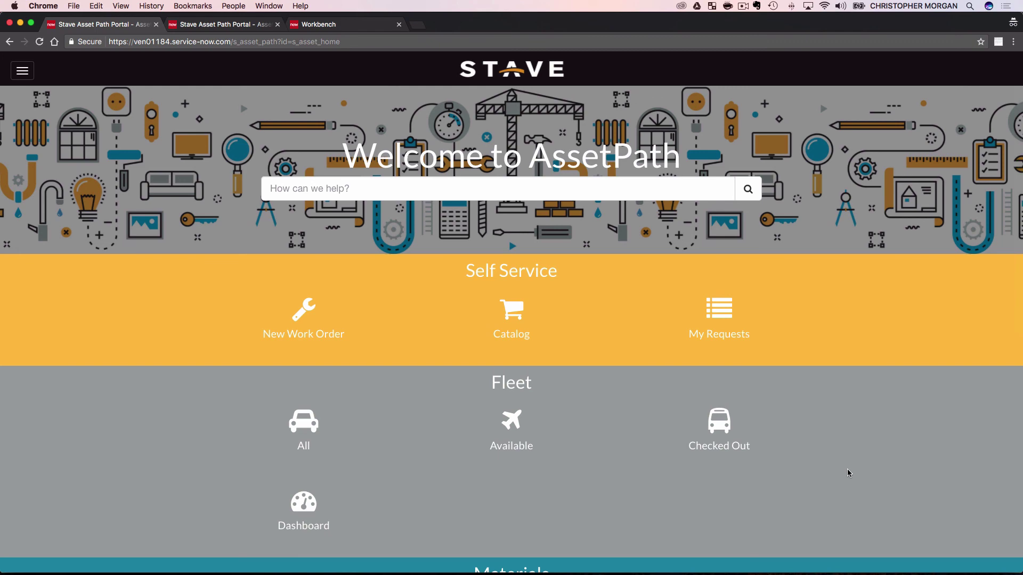
scroll(848, 473, "down", 9)
scroll(848, 473, "up", 9)
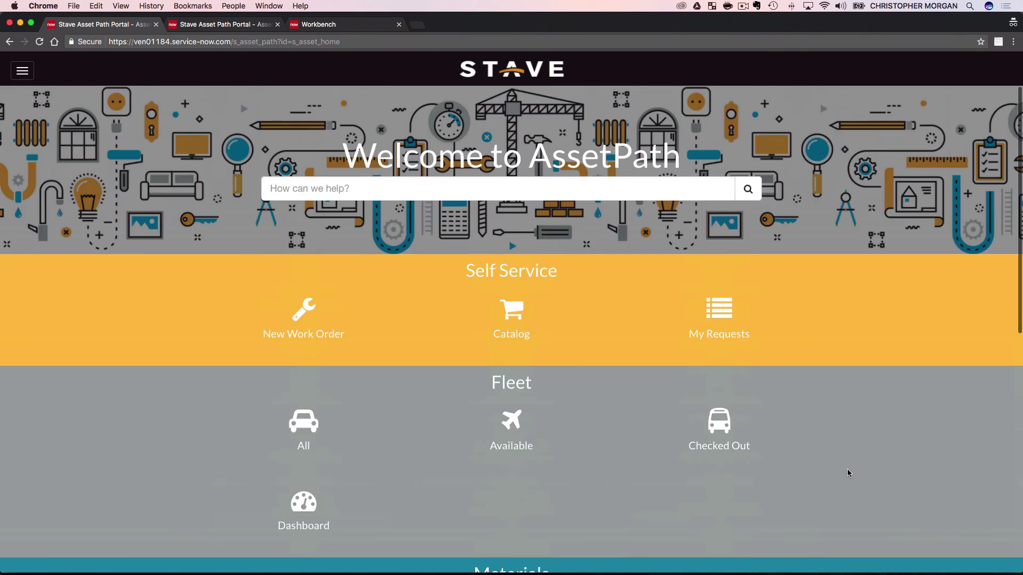
scroll(848, 470, "down", 9)
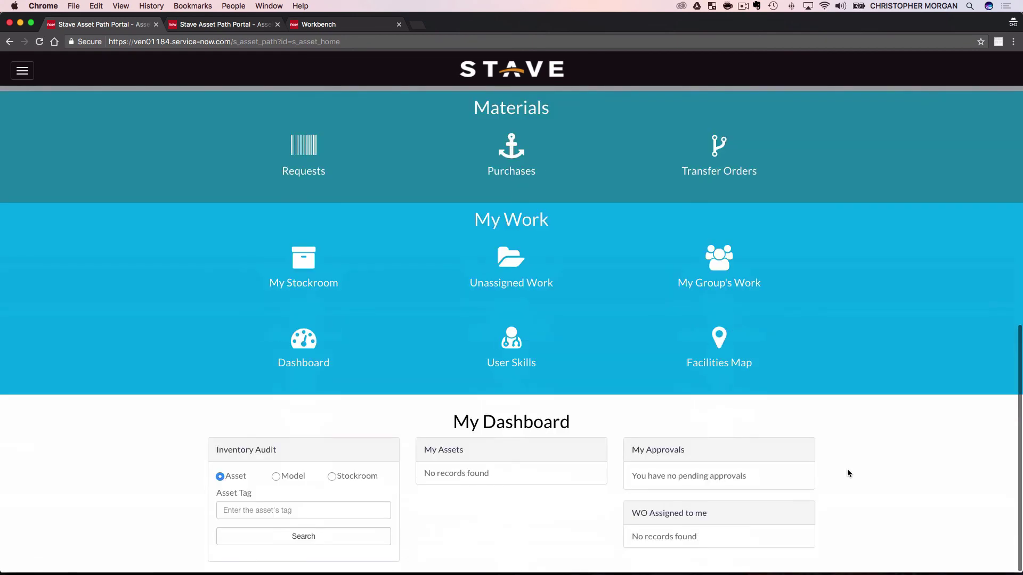
scroll(847, 470, "up", 4)
scroll(848, 470, "up", 5)
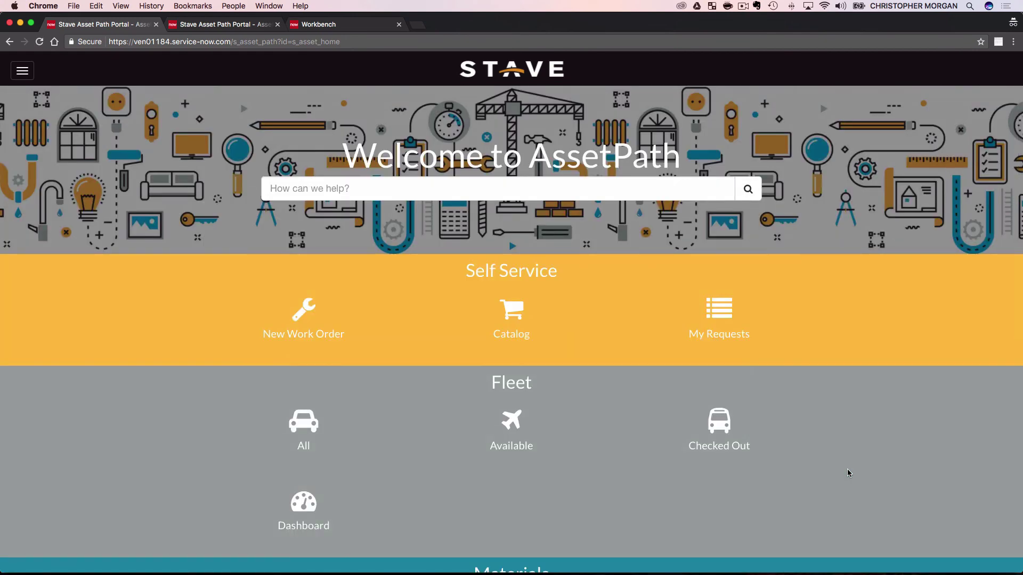